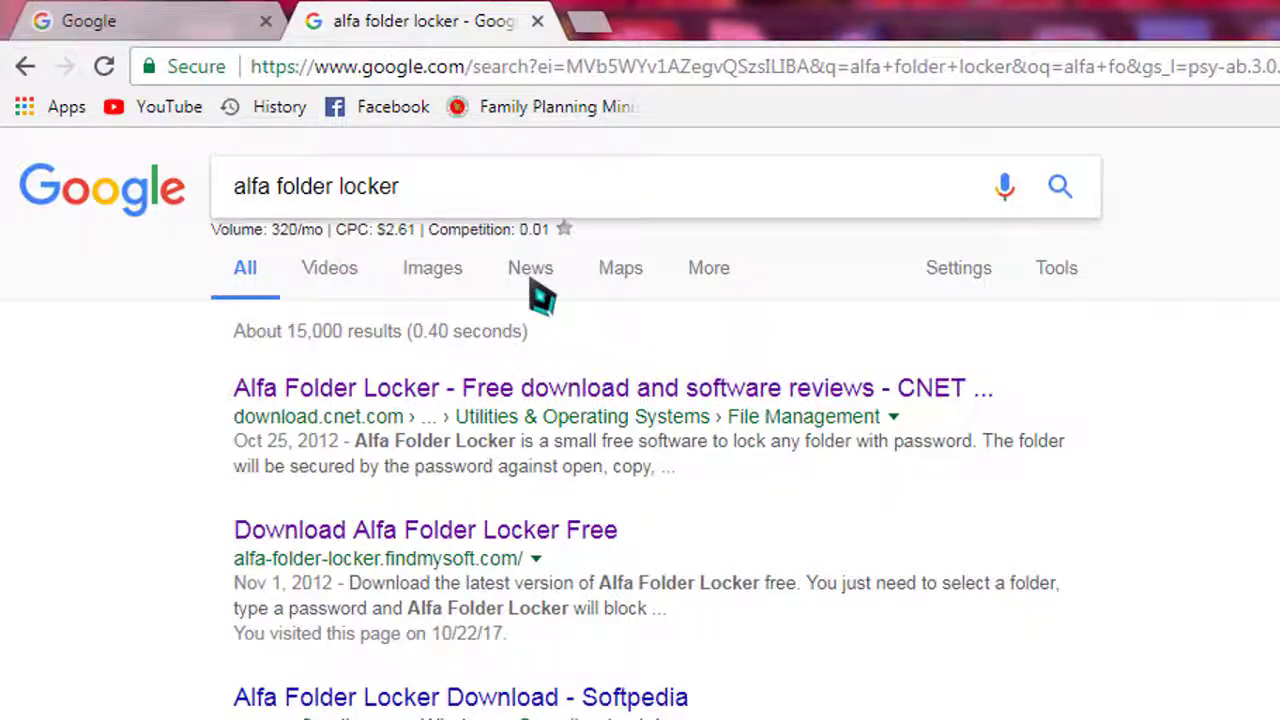
Open the CNET download page for Alfa Folder Locker and scroll down through it.
{"action": "left_click", "coordinate": [728, 396]}
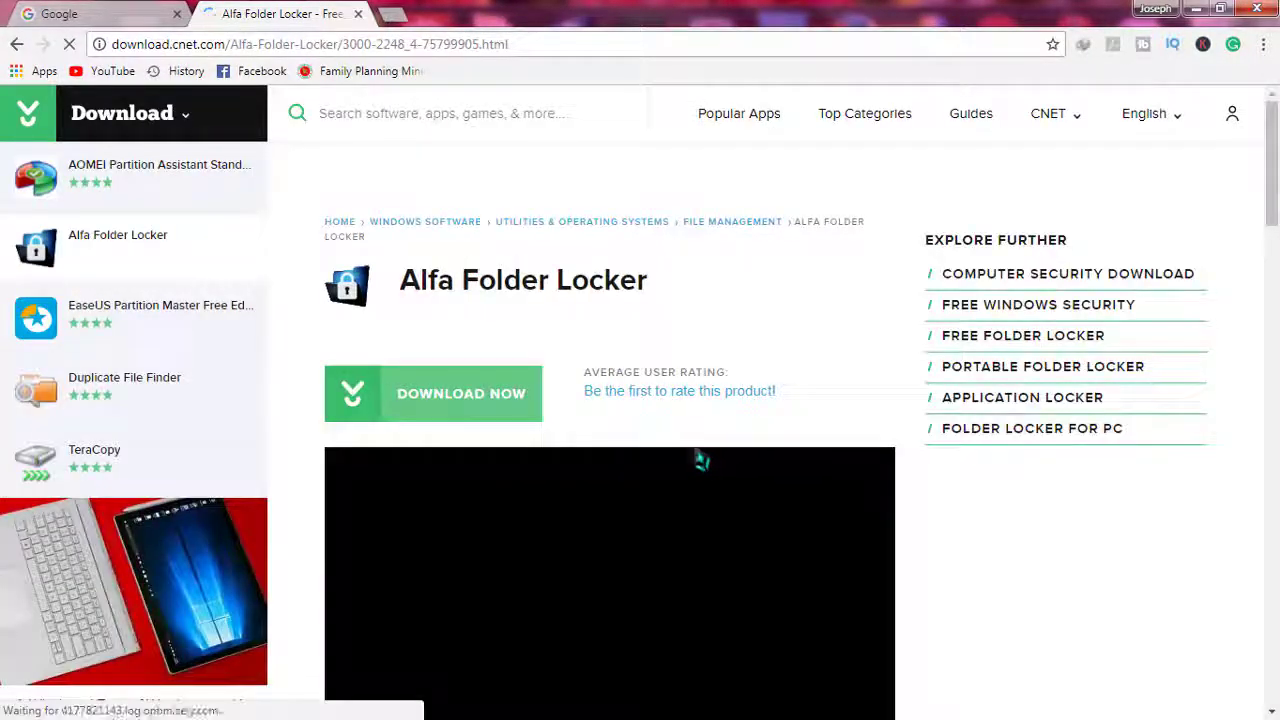
{"action": "scroll", "coordinate": [511, 345], "scroll_direction": "down", "scroll_amount": 2}
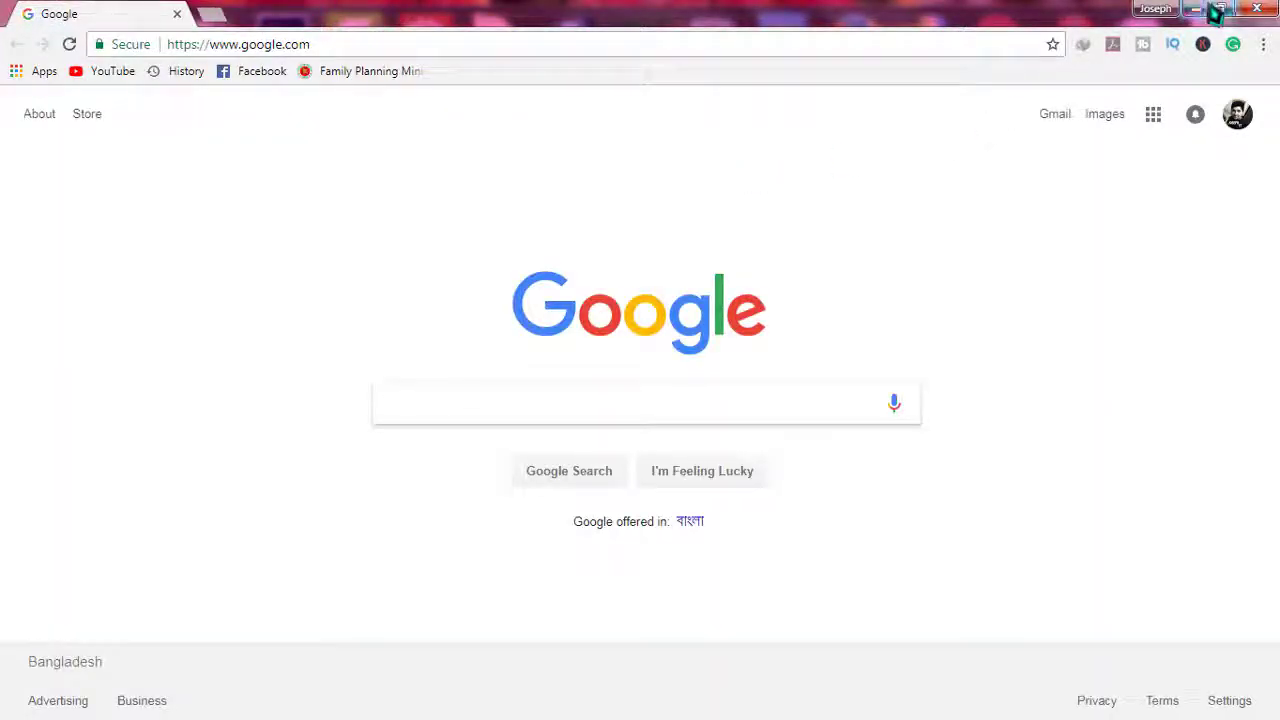
Minimize Chrome and launch Alfa Folder Locker from the dock.
{"action": "left_click", "coordinate": [1217, 12]}
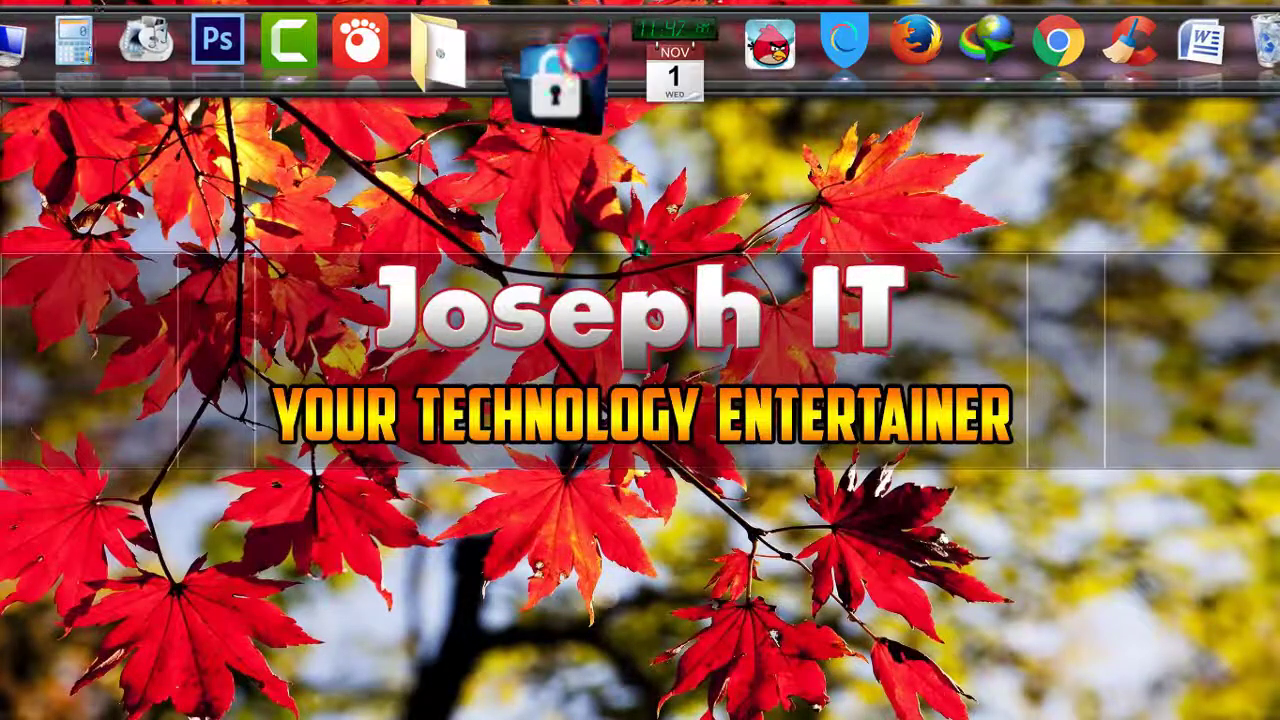
{"action": "left_click", "coordinate": [566, 60]}
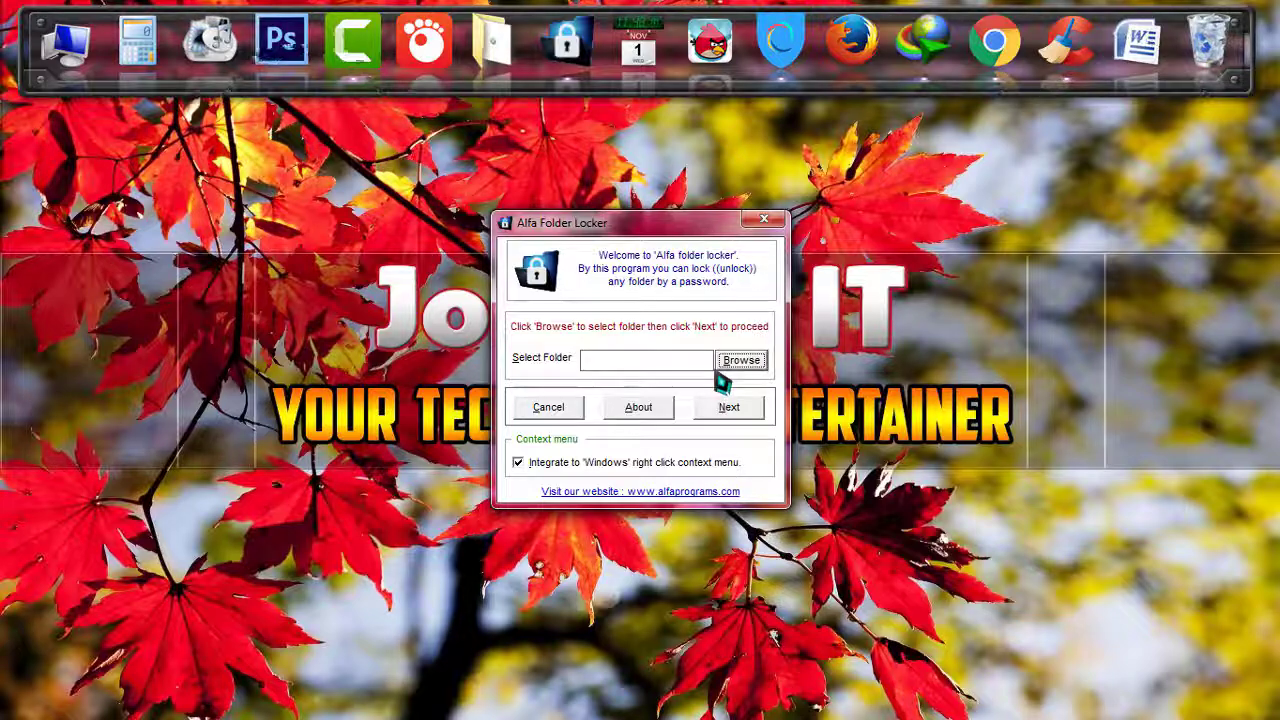
Close Alfa Folder Locker and bring up the D:\check folder in Windows Explorer.
{"action": "left_click", "coordinate": [764, 219]}
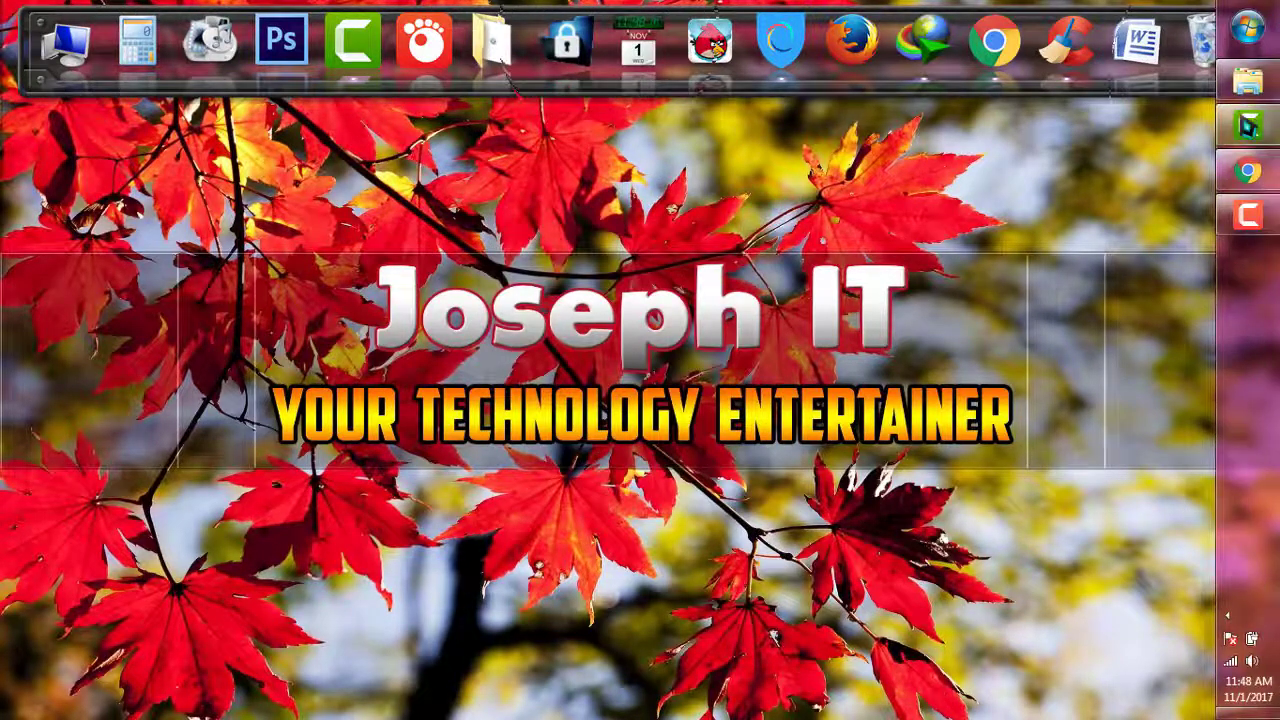
{"action": "left_click", "coordinate": [1251, 98]}
{"action": "left_click", "coordinate": [385, 277]}
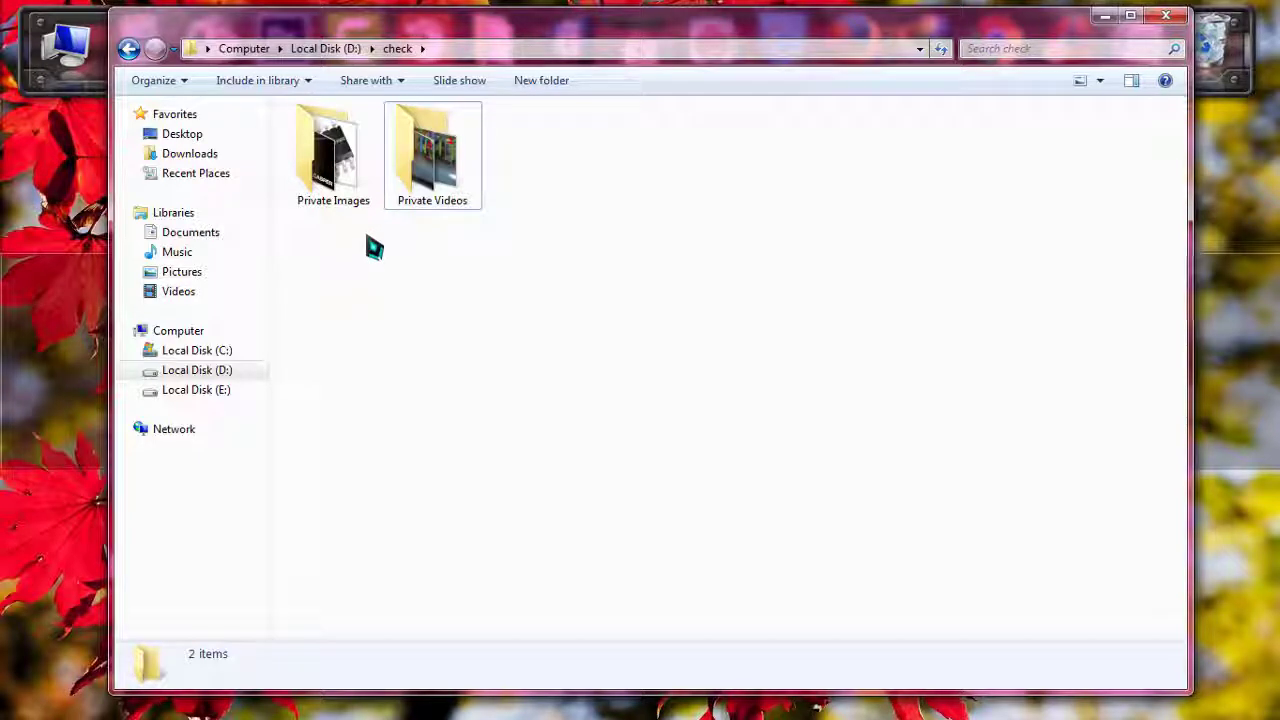
Select the Private Images and Private Videos folders in turn, ending with Private Images selected.
{"action": "left_click", "coordinate": [340, 165]}
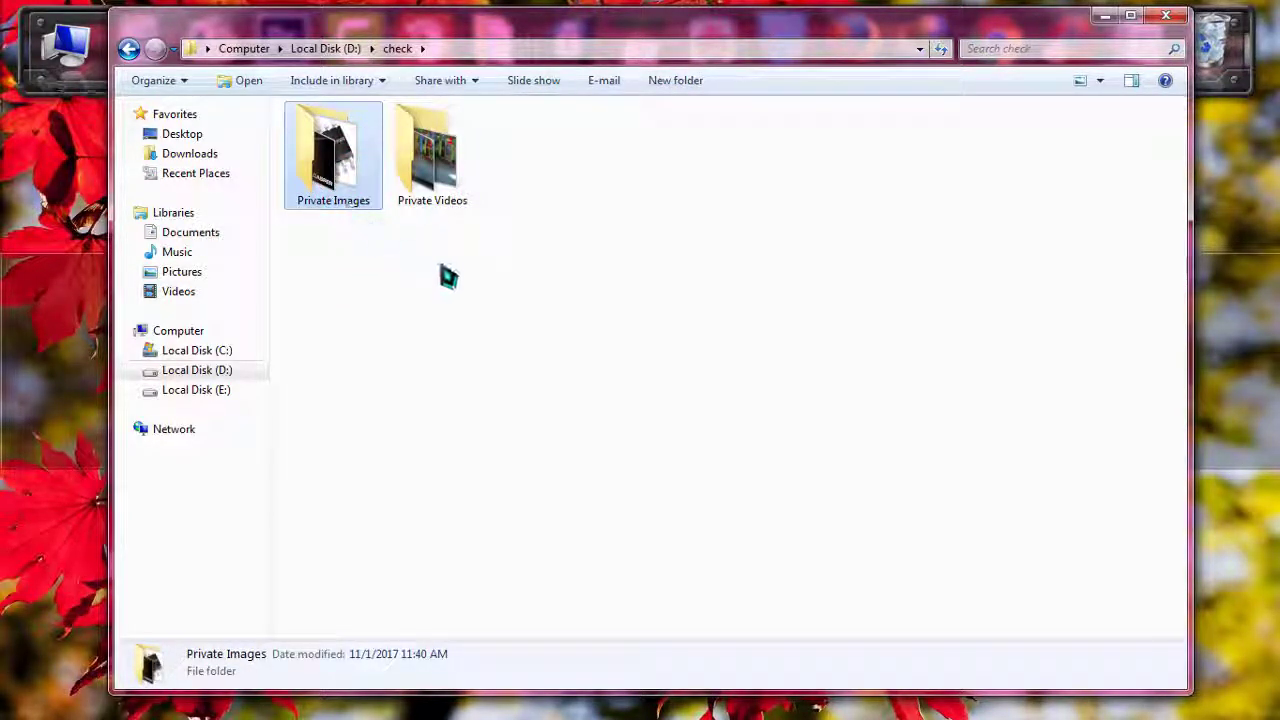
{"action": "left_click", "coordinate": [440, 190]}
{"action": "left_click", "coordinate": [429, 288]}
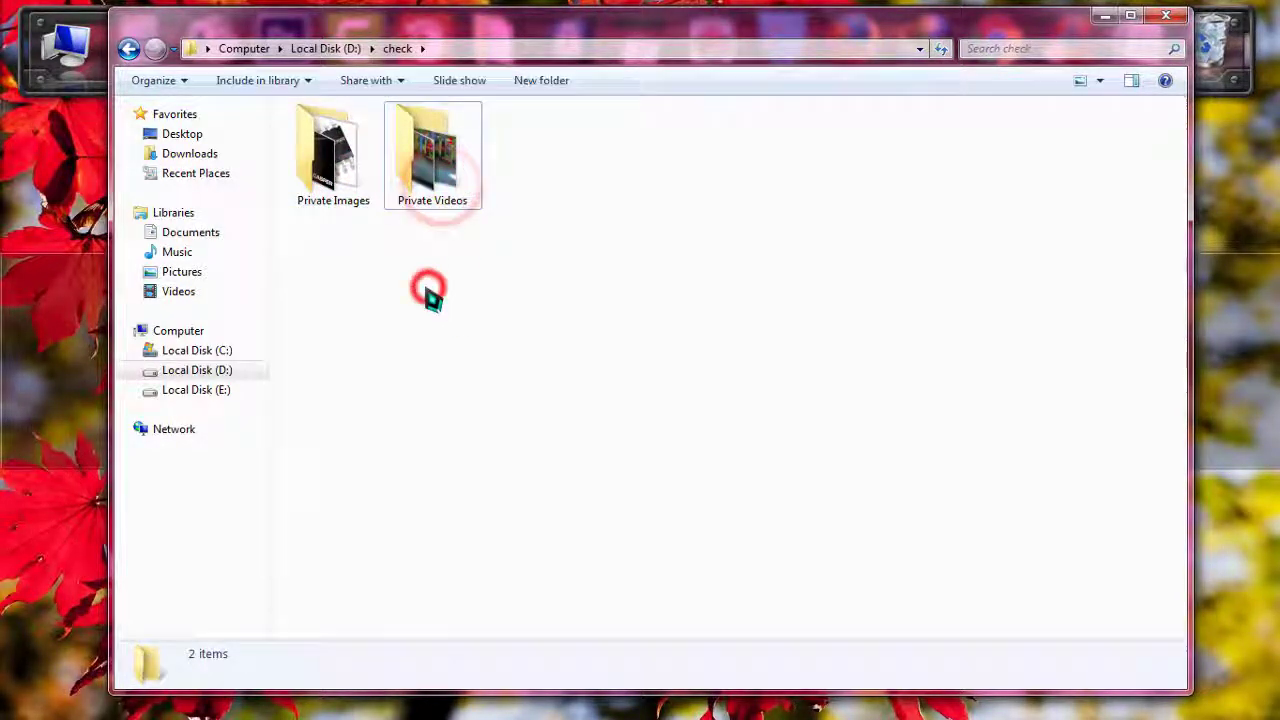
{"action": "left_click", "coordinate": [363, 200]}
{"action": "left_click", "coordinate": [429, 192]}
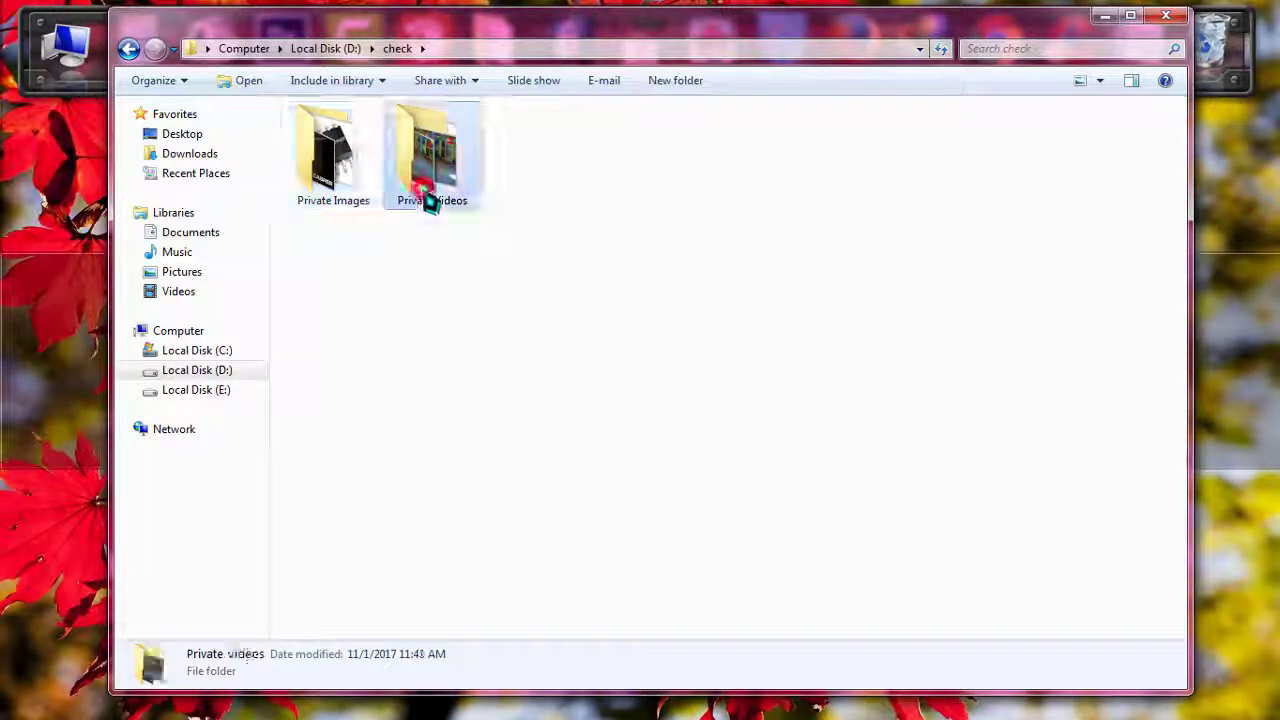
{"action": "left_click", "coordinate": [398, 268]}
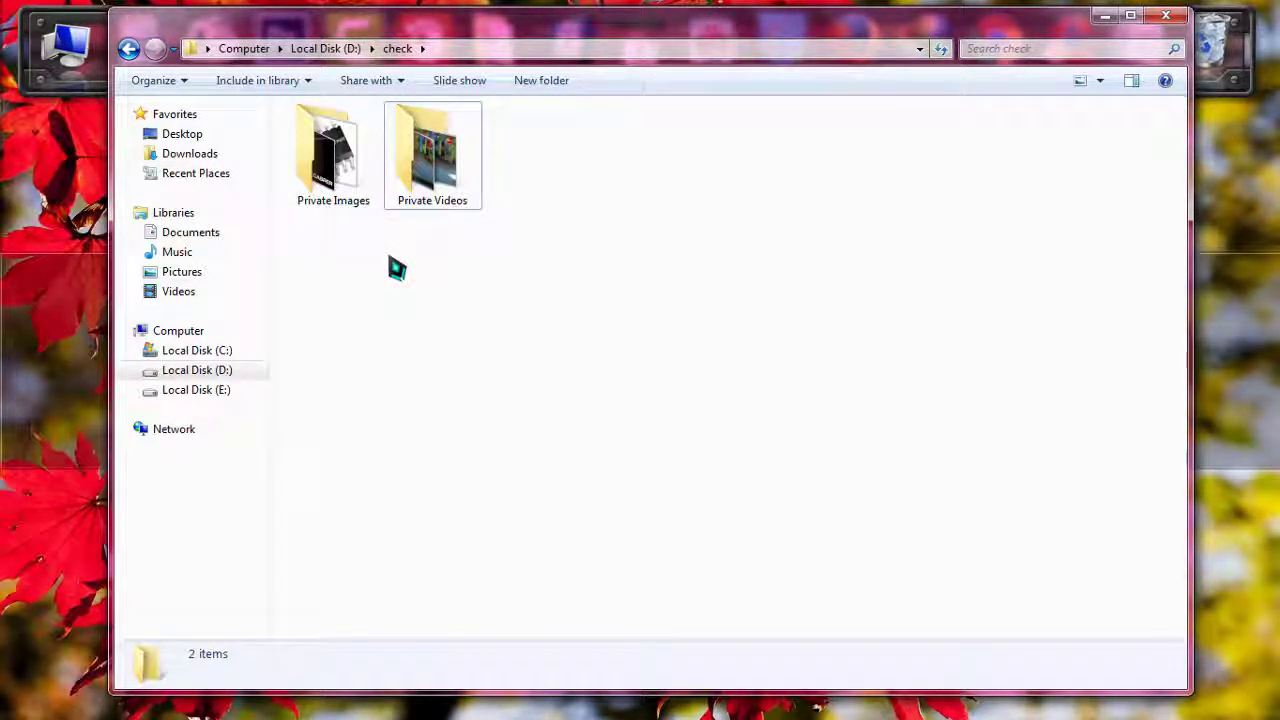
{"action": "left_click", "coordinate": [352, 192]}
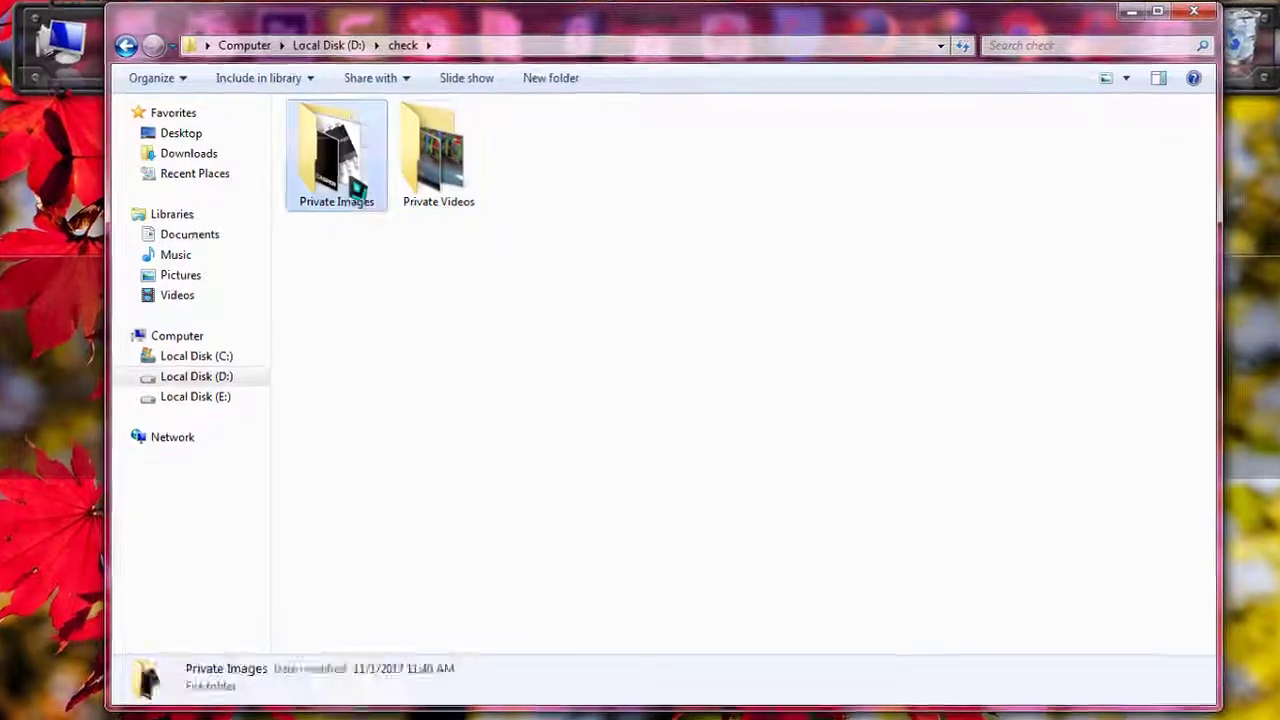
Lock Private Images with a password via Lock / Unlock This Folder and acknowledge the success message.
{"action": "right_click", "coordinate": [352, 192]}
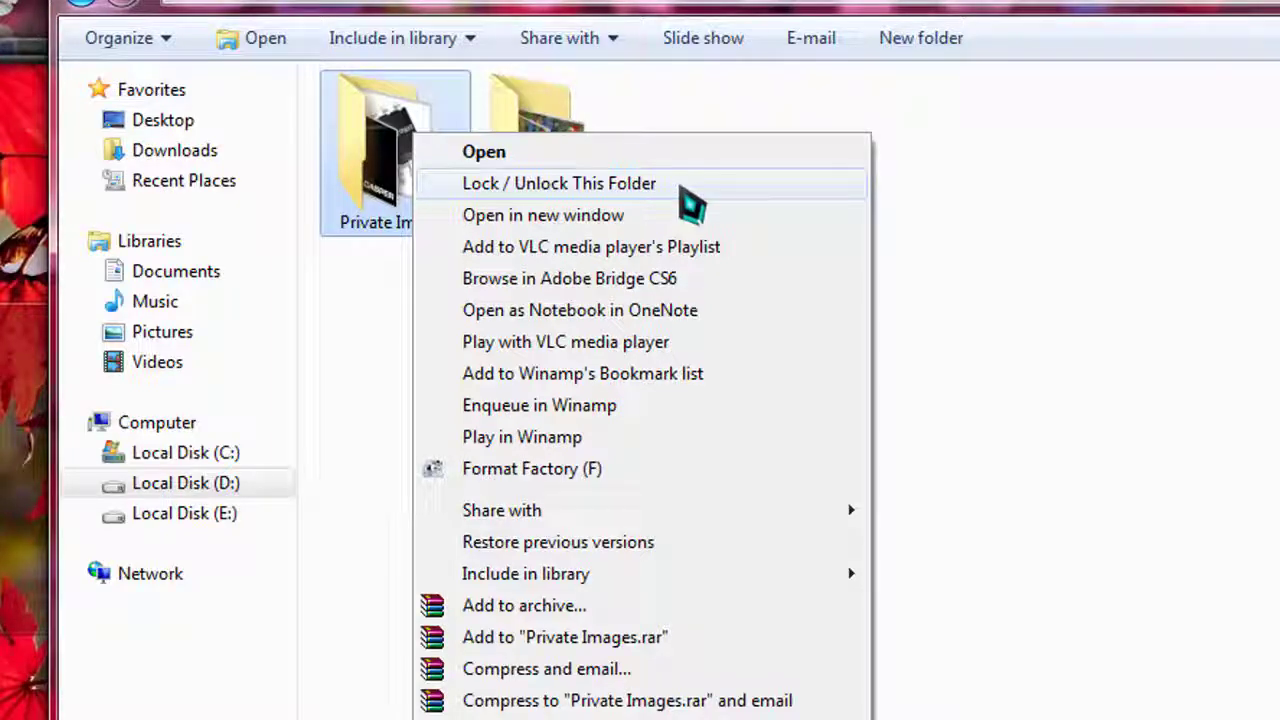
{"action": "left_click", "coordinate": [680, 185]}
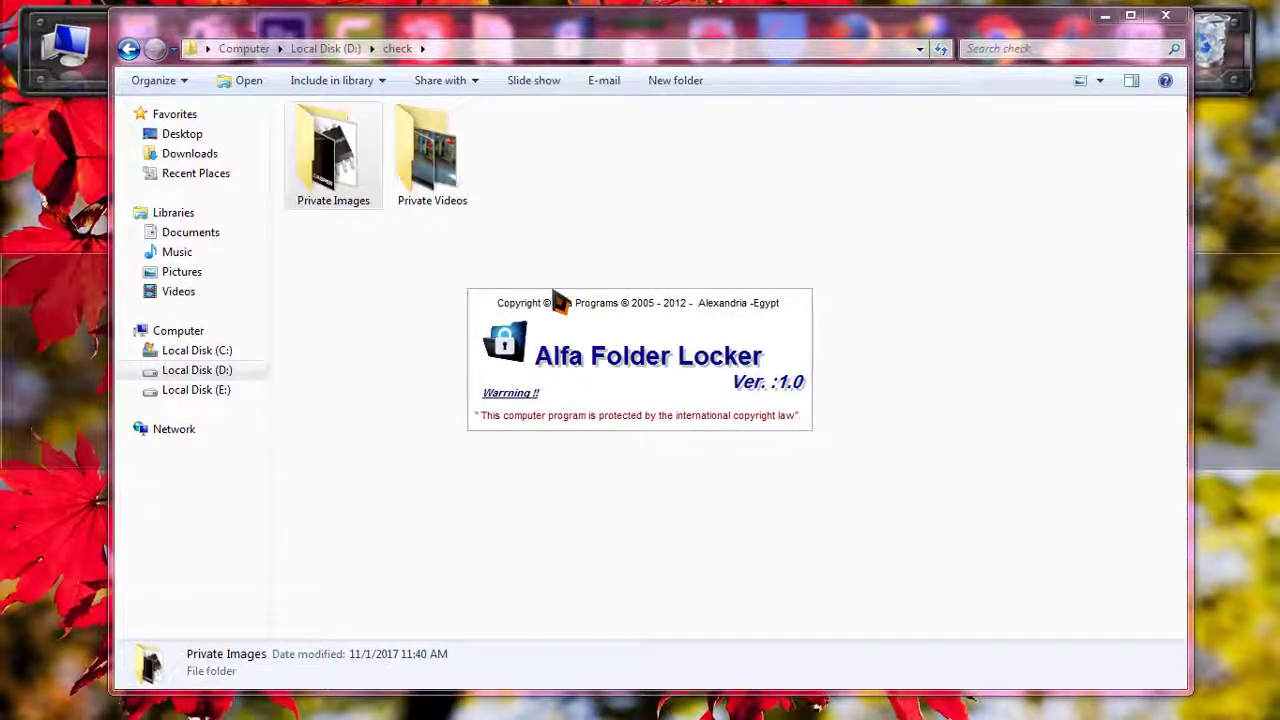
{"action": "left_click", "coordinate": [661, 328]}
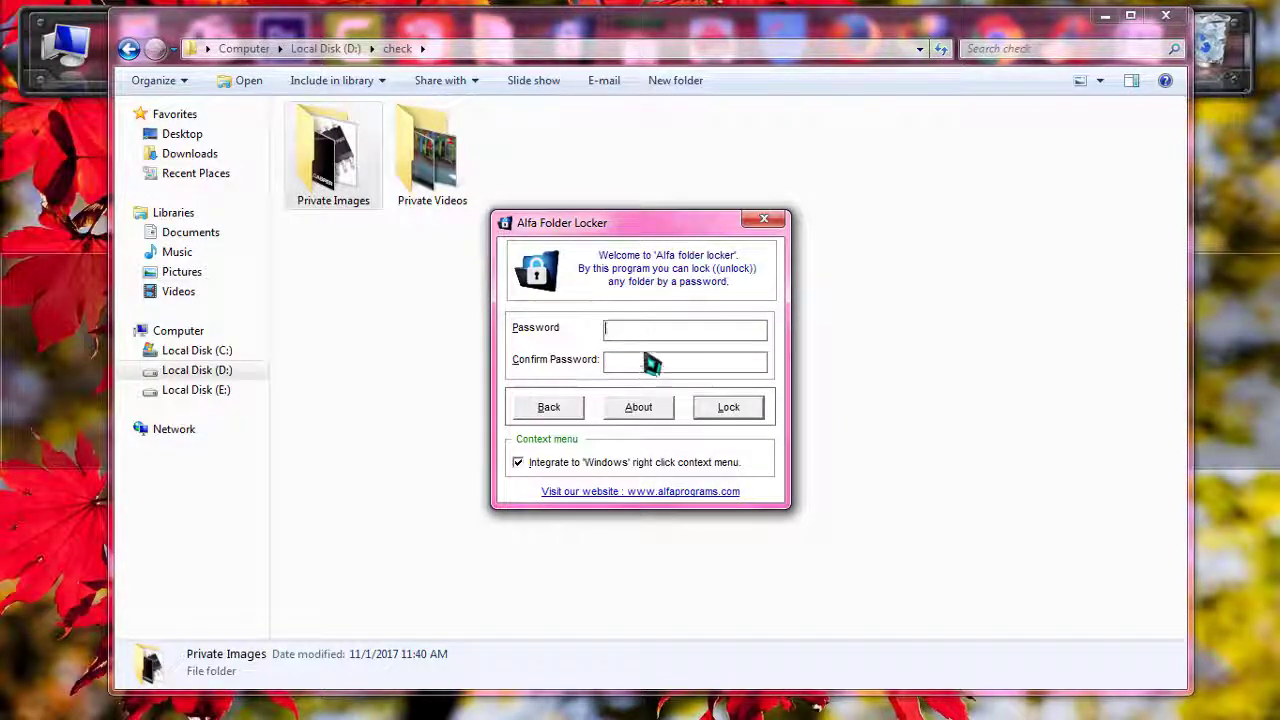
{"action": "left_click", "coordinate": [640, 337]}
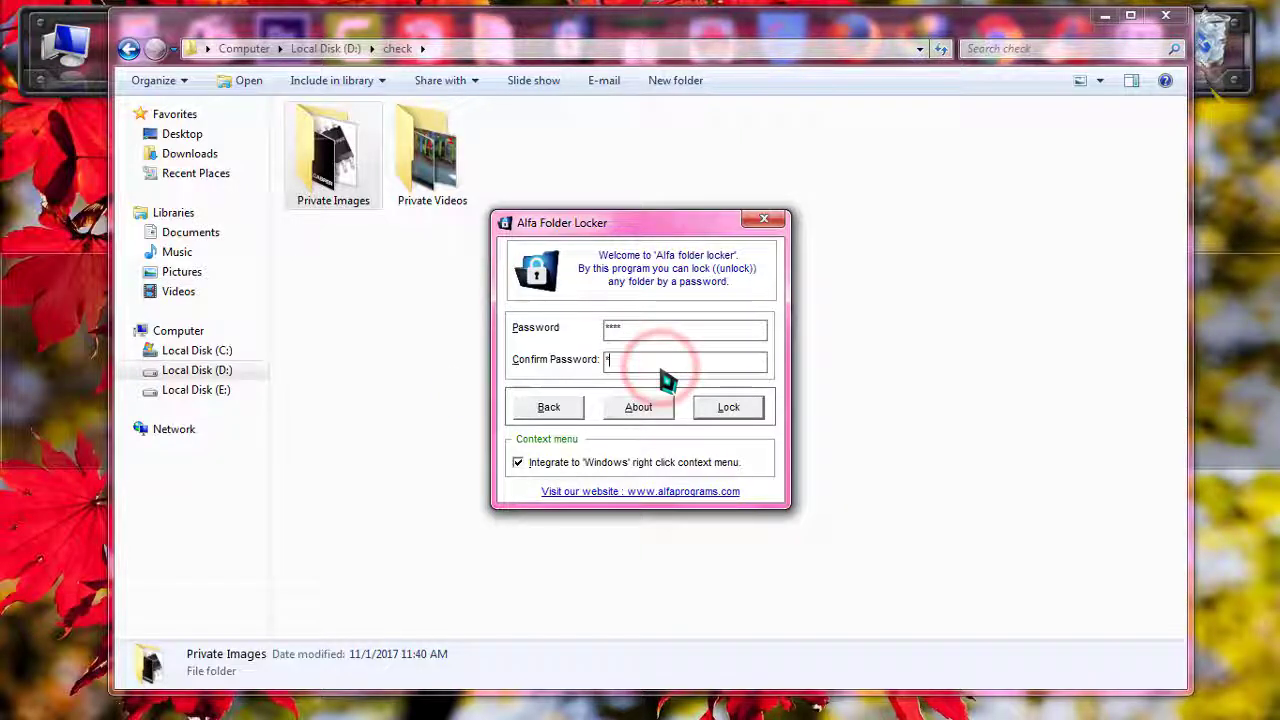
{"action": "type", "text": "1234"}
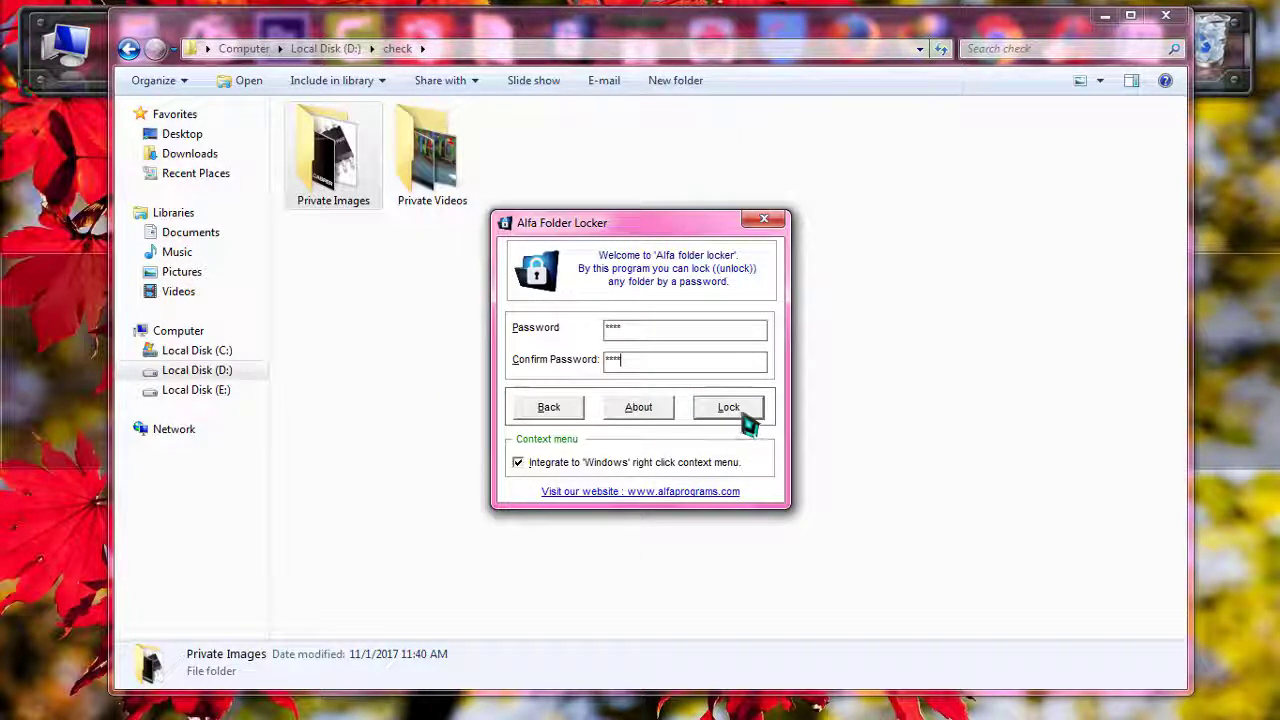
{"action": "left_click", "coordinate": [745, 414]}
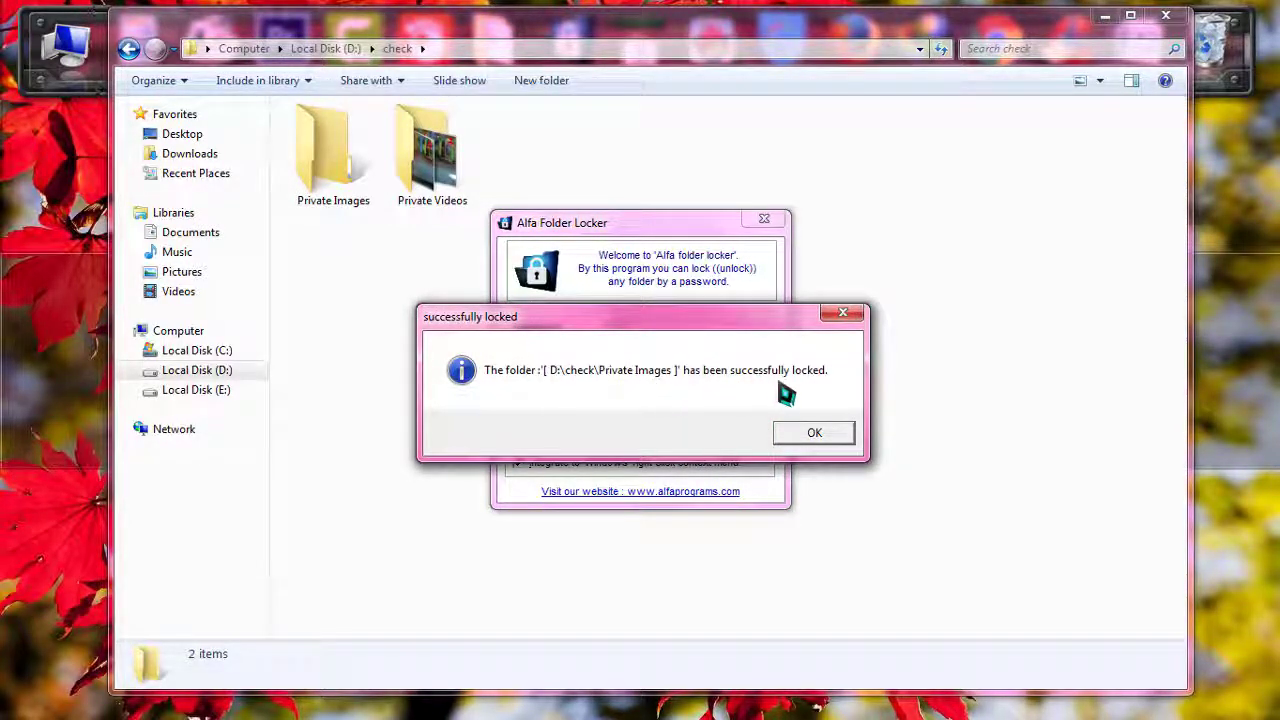
{"action": "left_click", "coordinate": [814, 434]}
{"action": "left_click", "coordinate": [318, 178]}
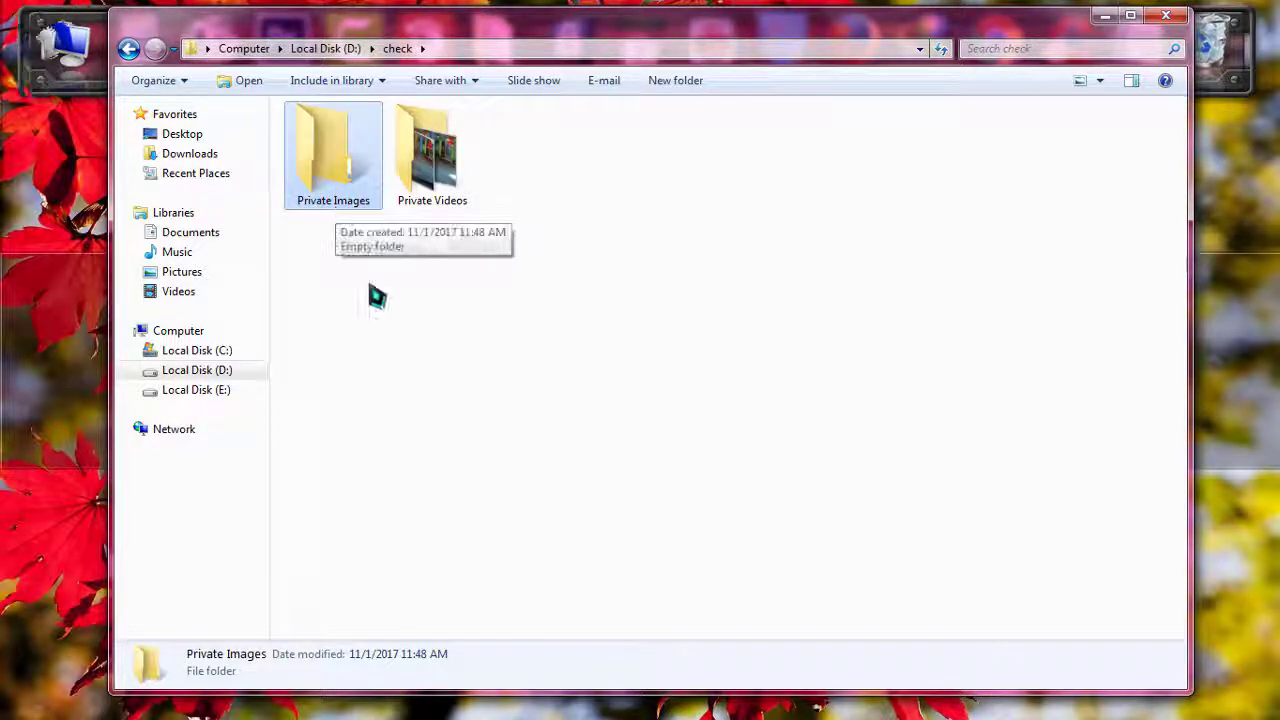
Open Private Images to confirm it appears empty, go back to D:\check, and select Private Videos.
{"action": "double_click", "coordinate": [350, 195]}
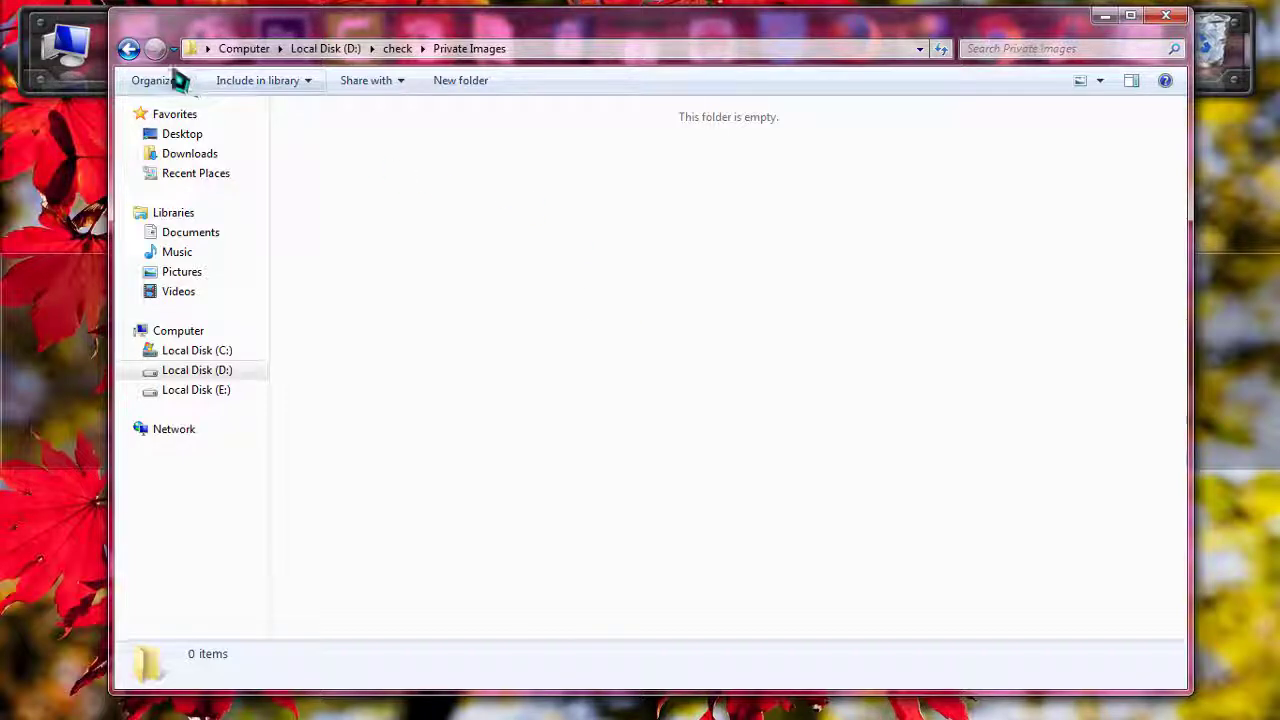
{"action": "left_click", "coordinate": [129, 49]}
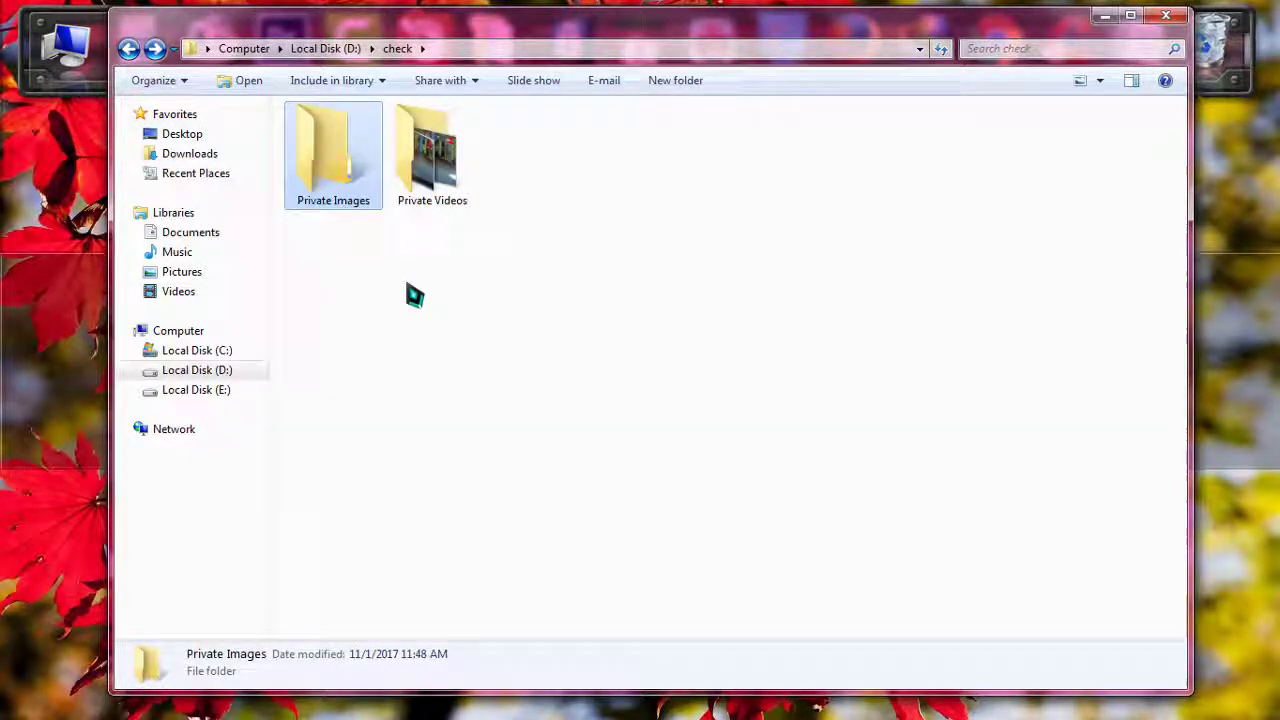
{"action": "left_click", "coordinate": [420, 208]}
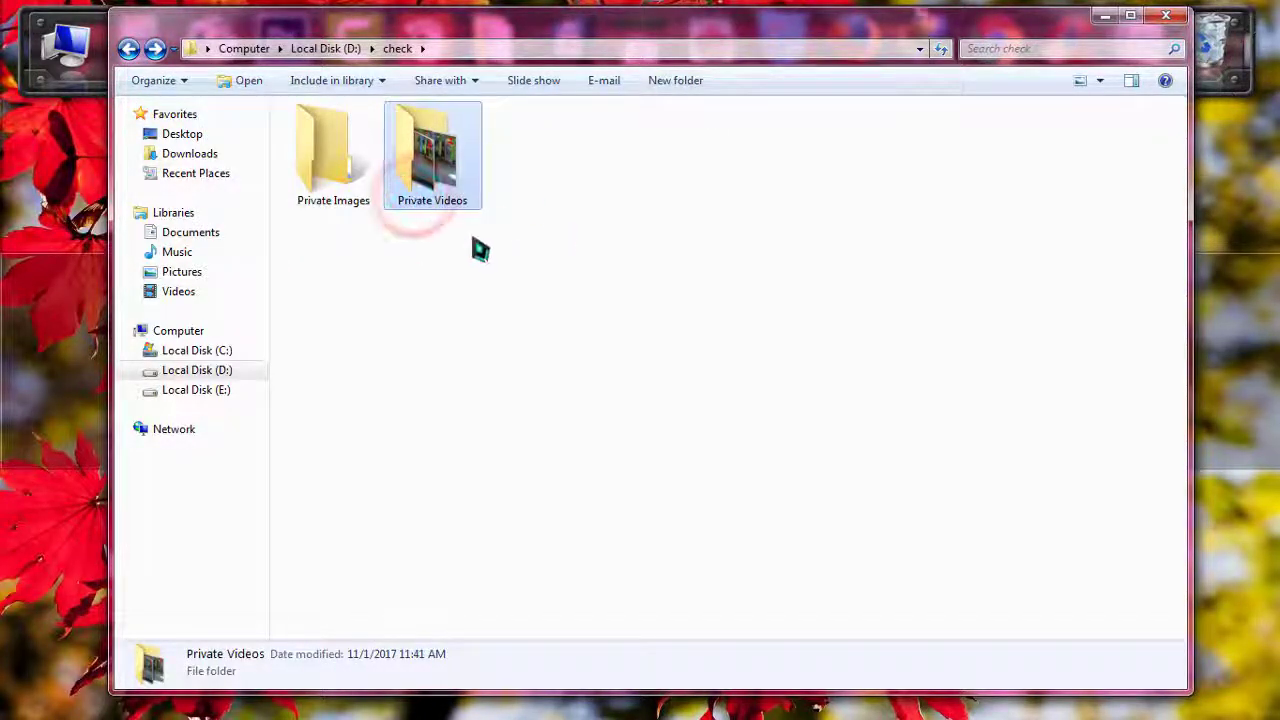
Lock Private Videos with a password via Lock / Unlock This Folder and dismiss the confirmation.
{"action": "right_click", "coordinate": [456, 134]}
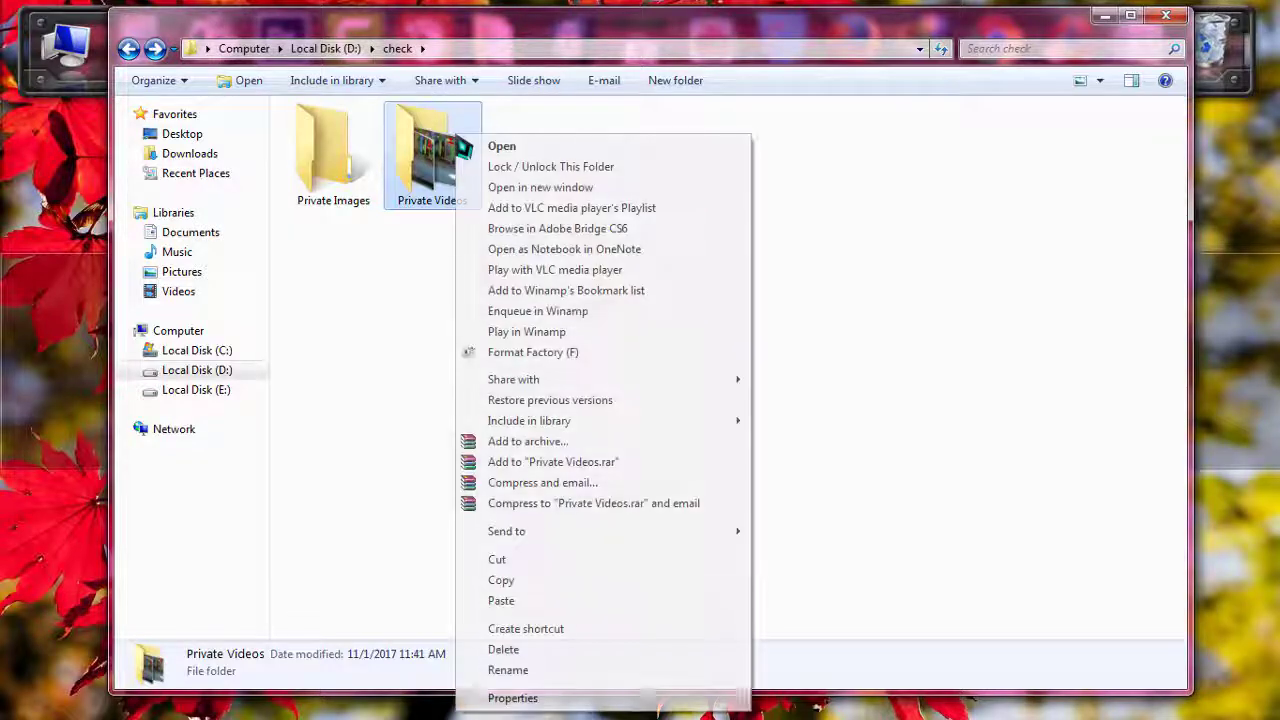
{"action": "right_click", "coordinate": [426, 143]}
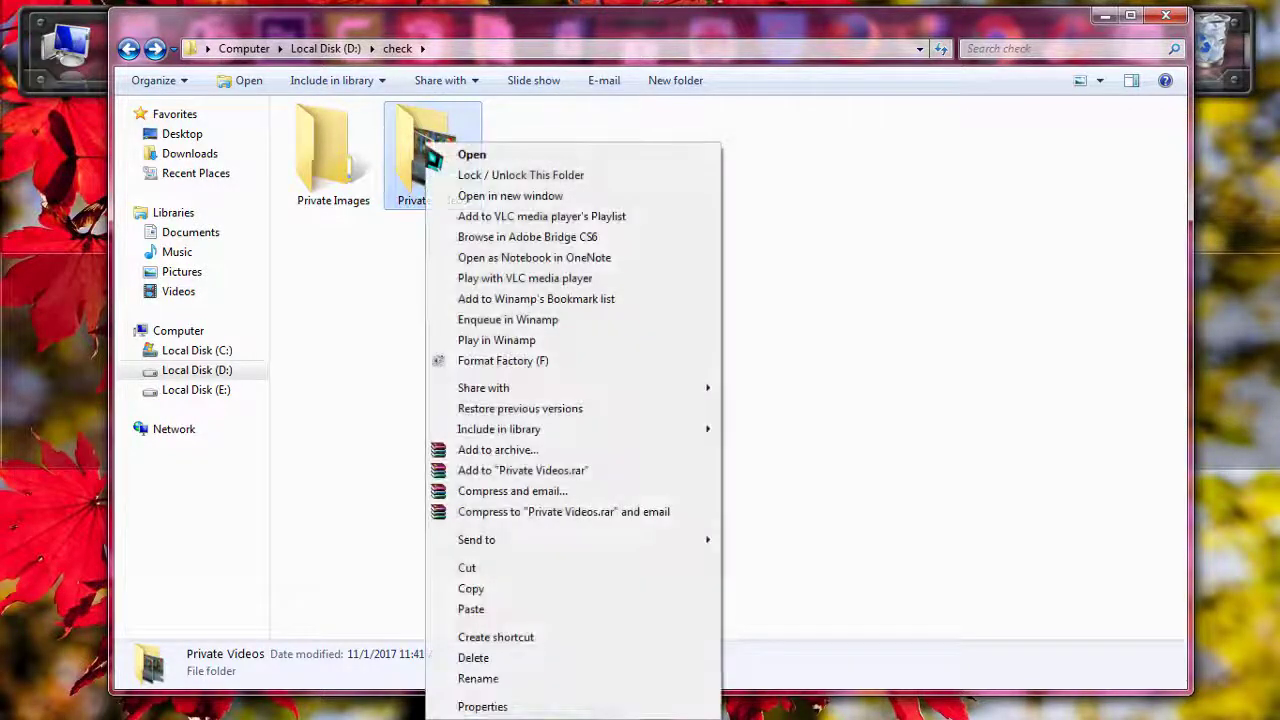
{"action": "left_click", "coordinate": [478, 178]}
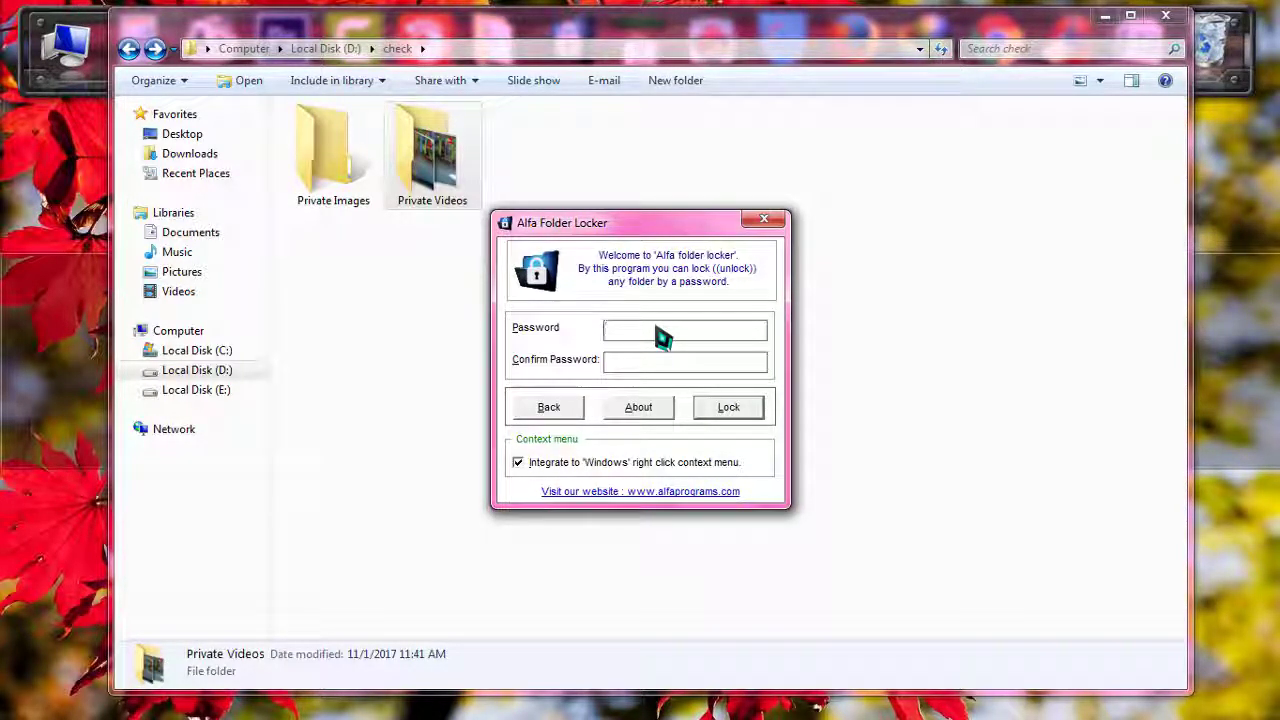
{"action": "type", "text": "***"}
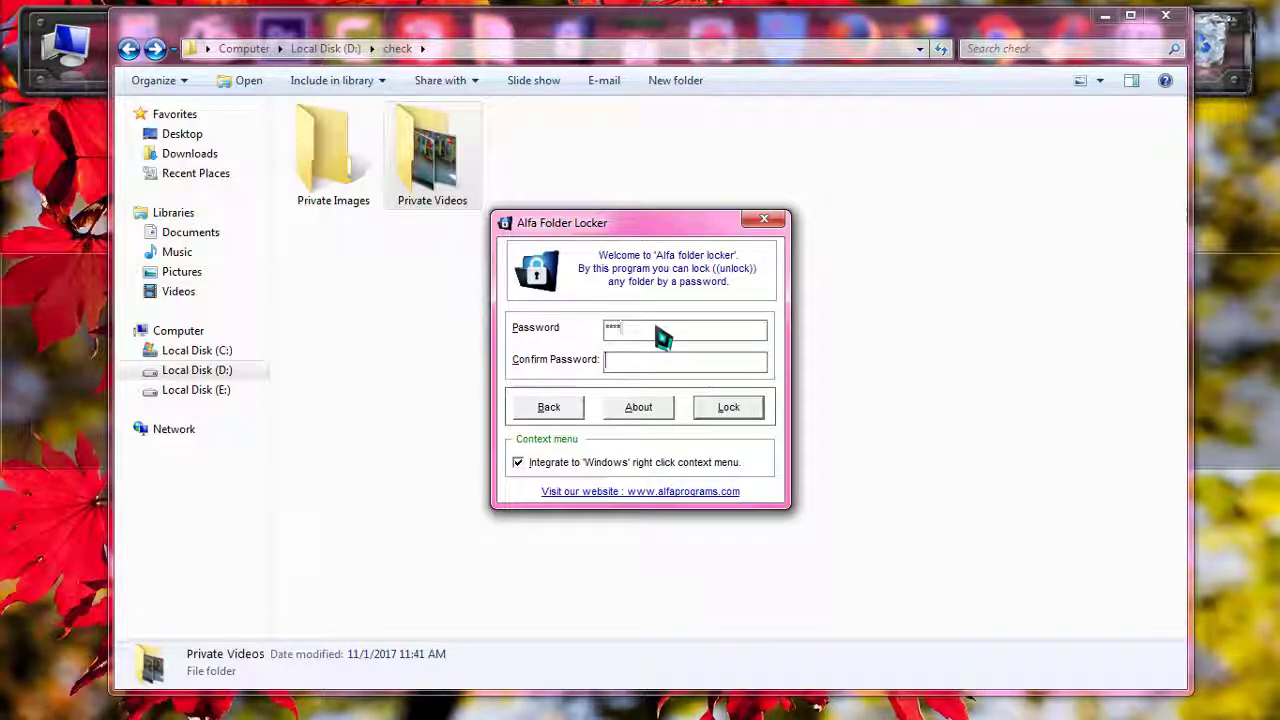
{"action": "type", "text": "*"}
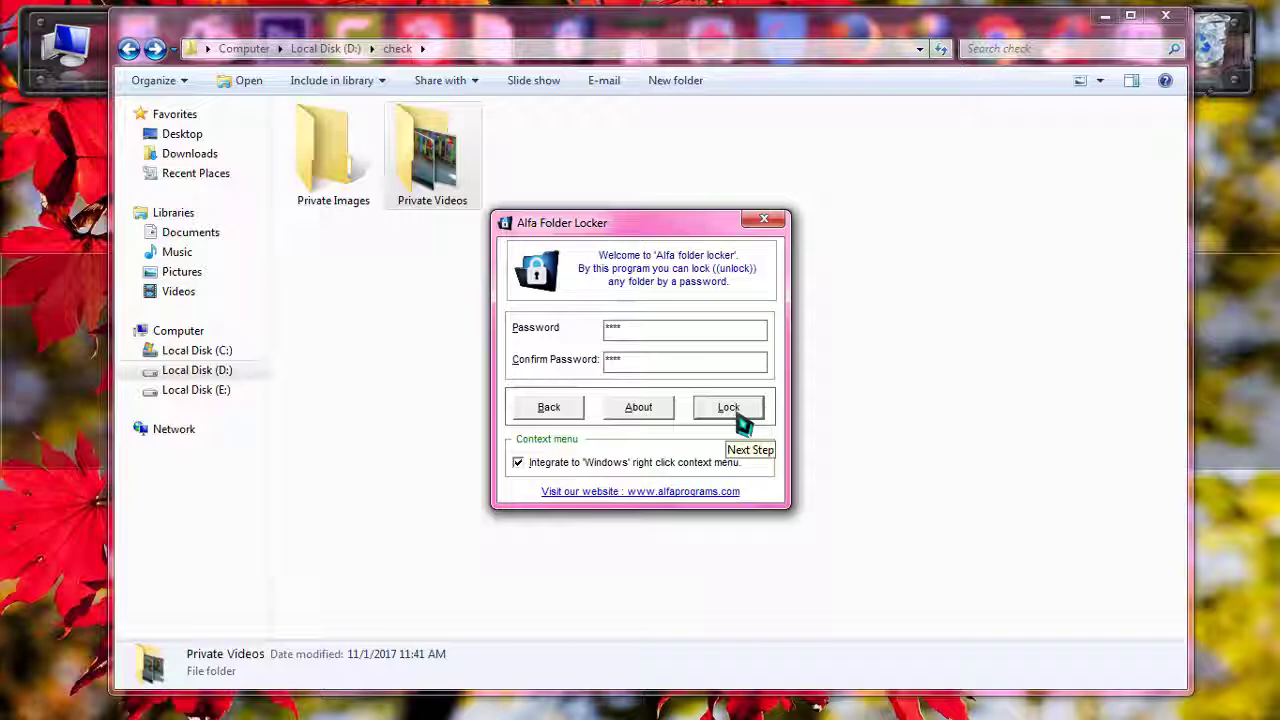
{"action": "left_click", "coordinate": [737, 410]}
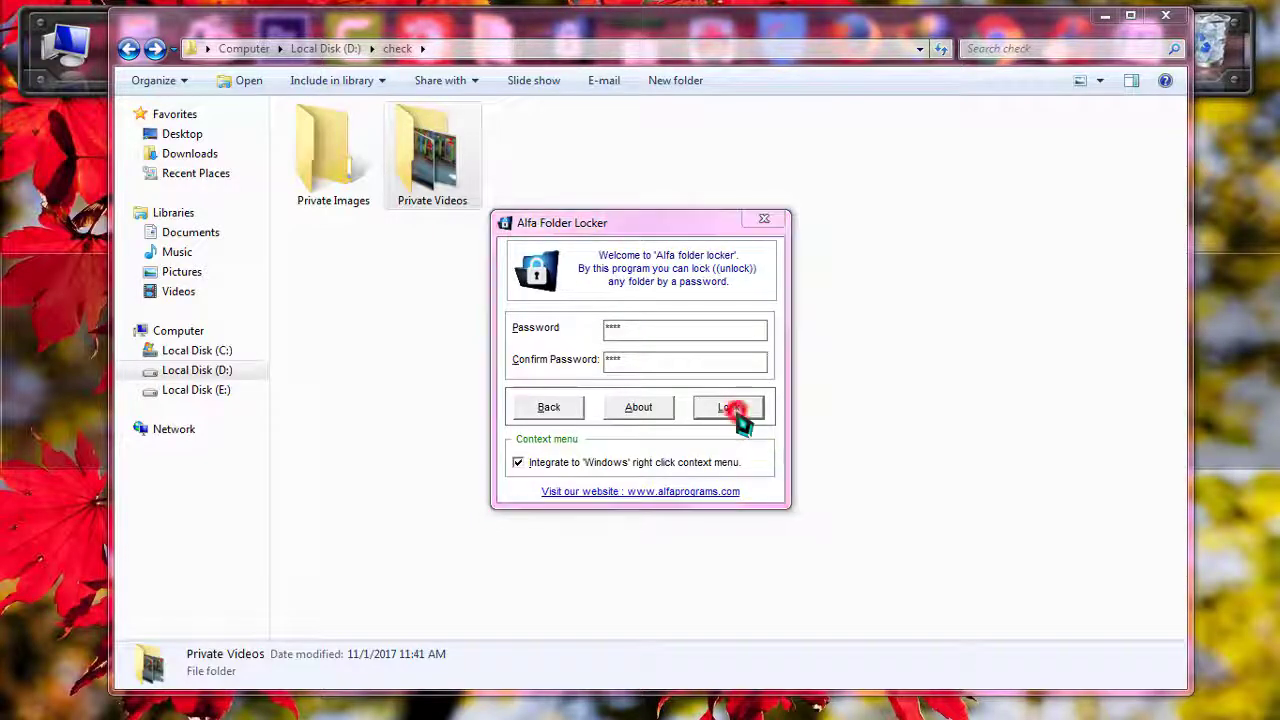
{"action": "left_click", "coordinate": [808, 438]}
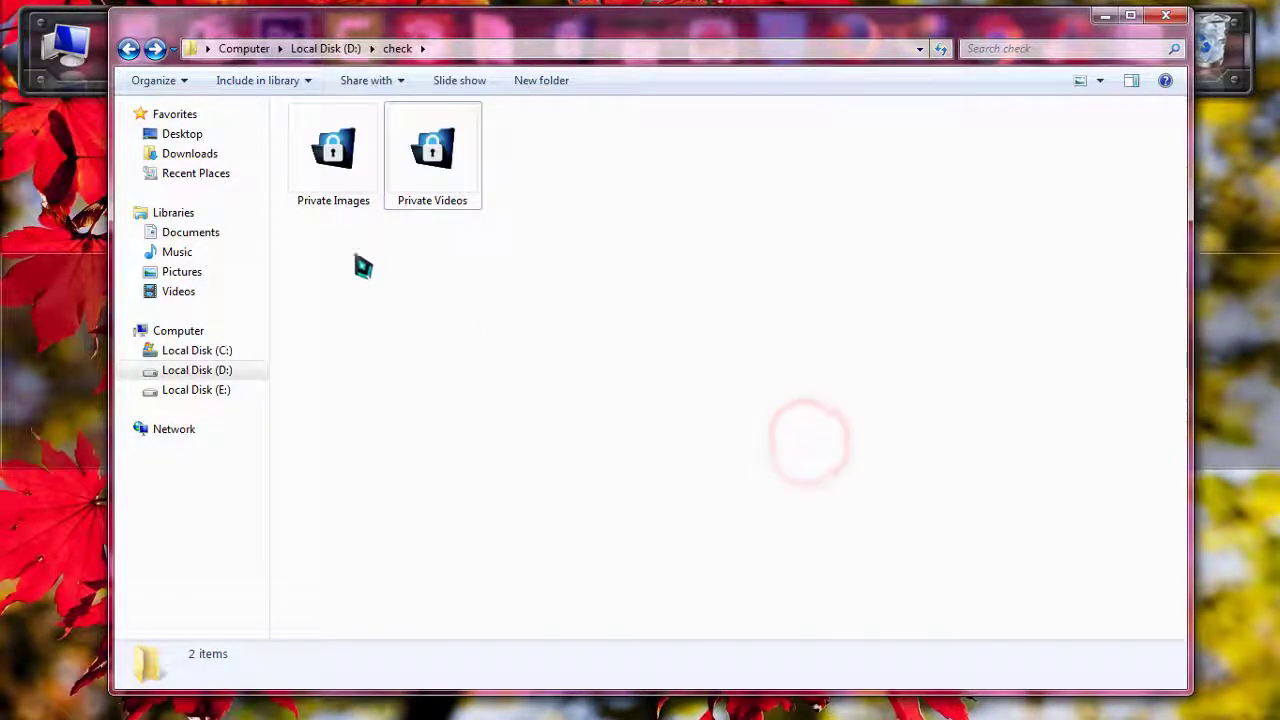
{"action": "left_click", "coordinate": [344, 266]}
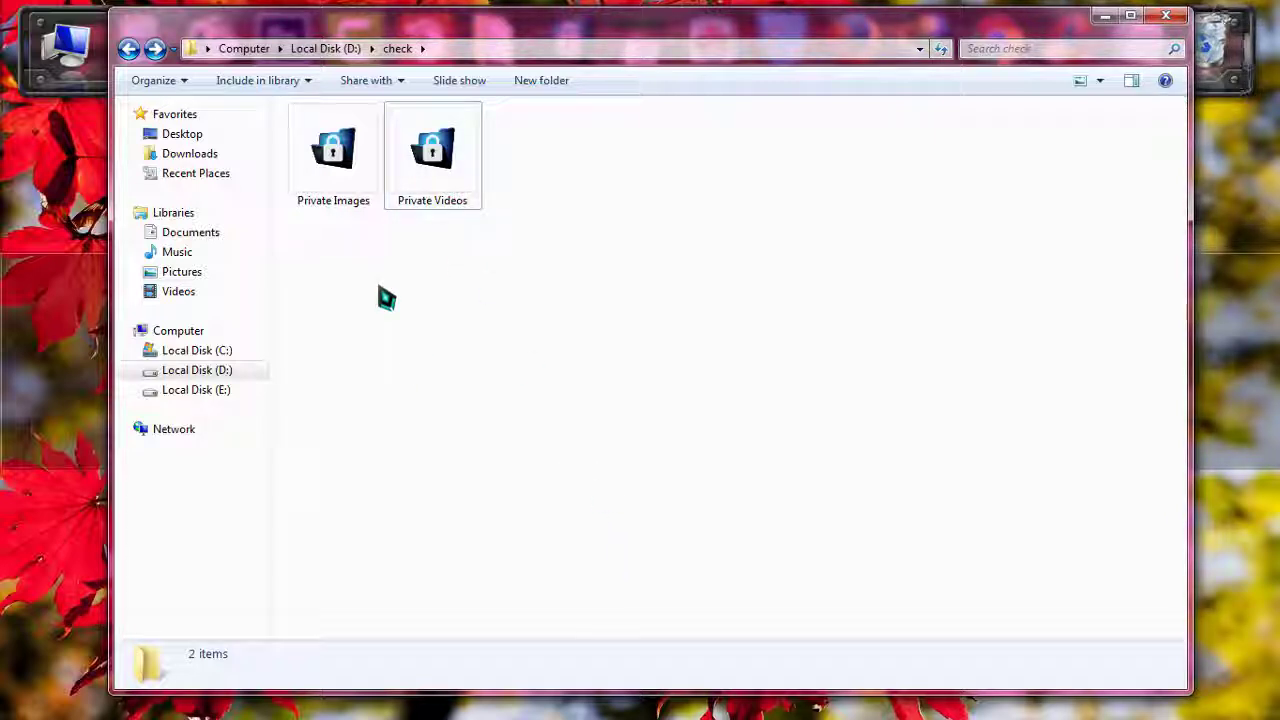
{"action": "double_click", "coordinate": [440, 196]}
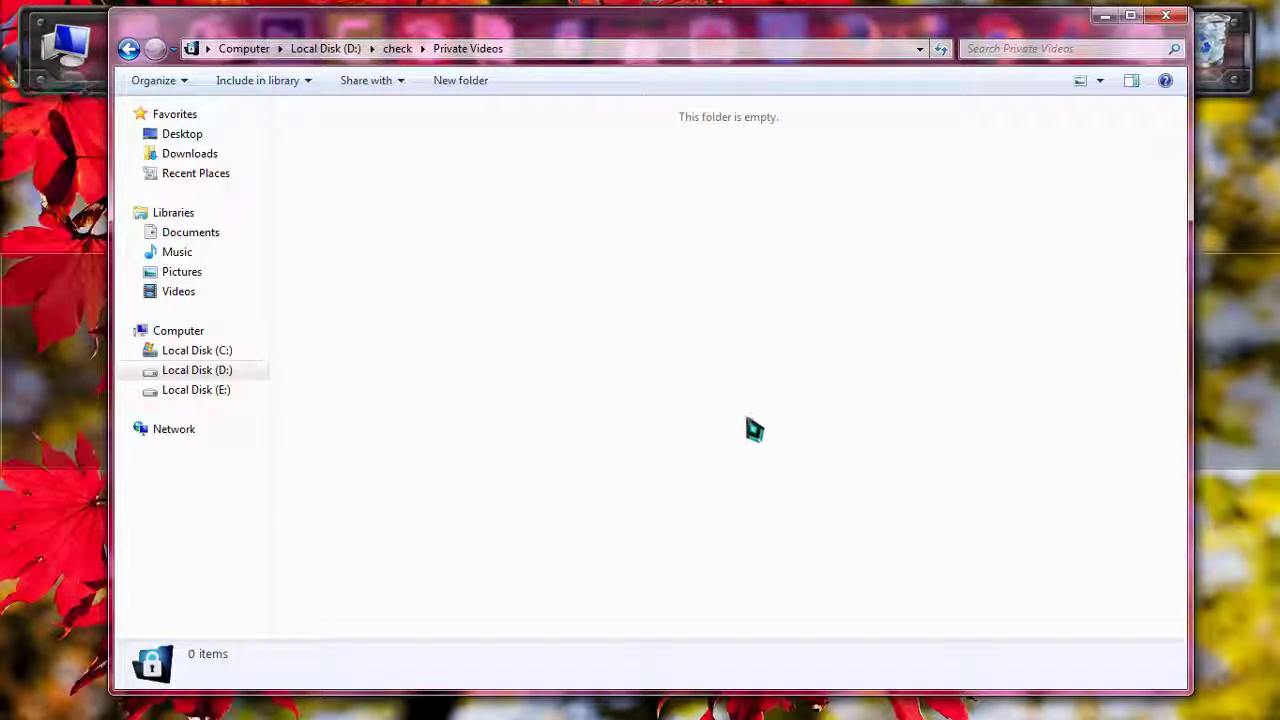
{"action": "key", "text": "BackSpace"}
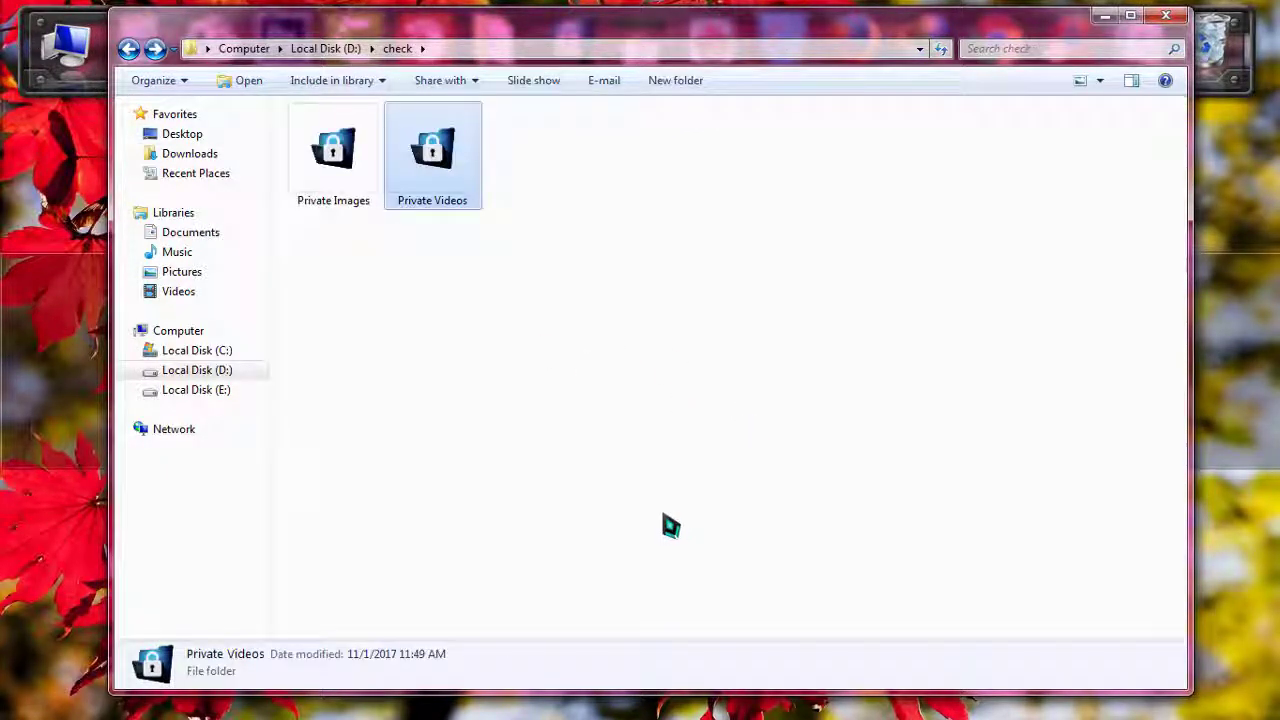
Unlock Private Videos with its password via Lock / Unlock This Folder and dismiss the confirmation.
{"action": "right_click", "coordinate": [460, 199]}
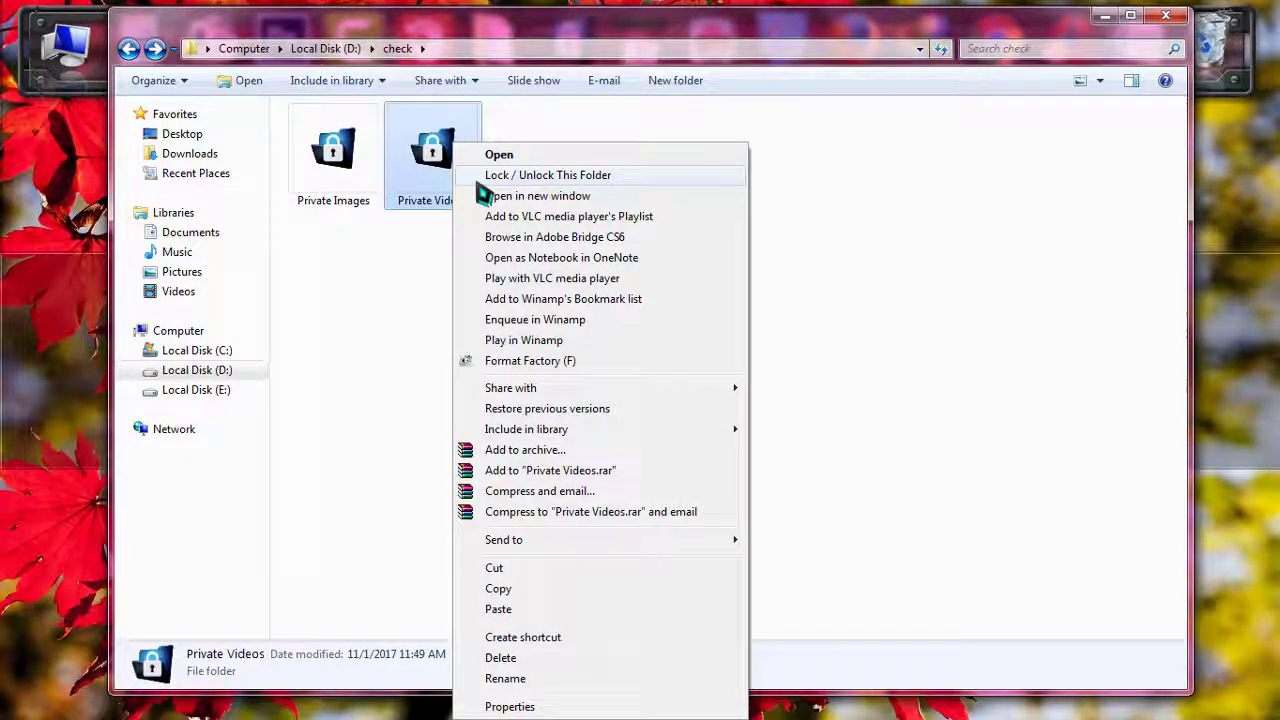
{"action": "left_click", "coordinate": [481, 182]}
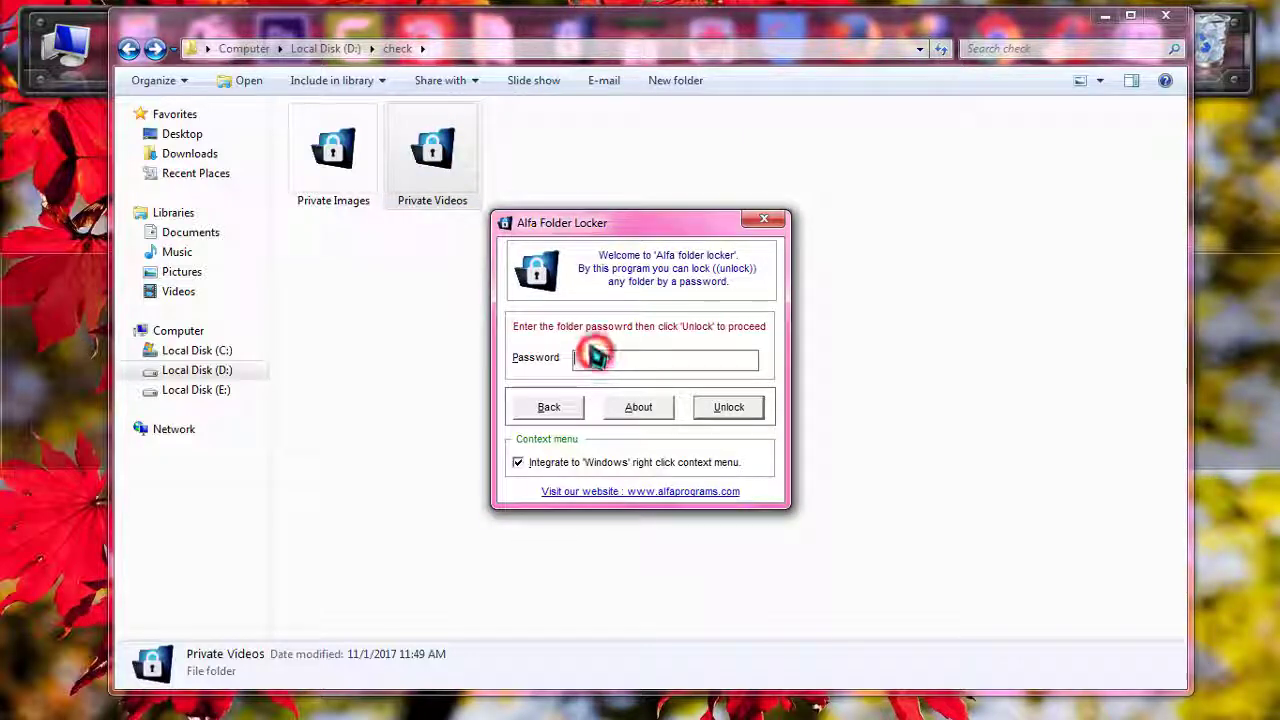
{"action": "type", "text": "***"}
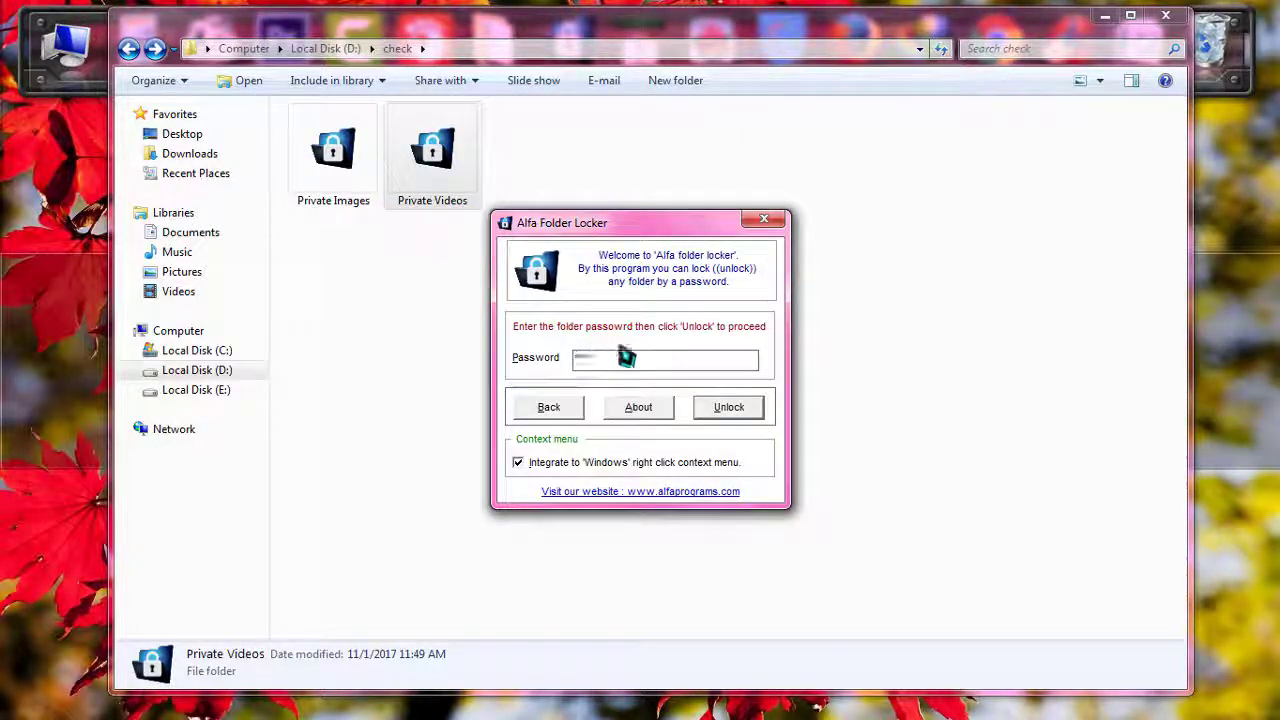
{"action": "left_click", "coordinate": [758, 416]}
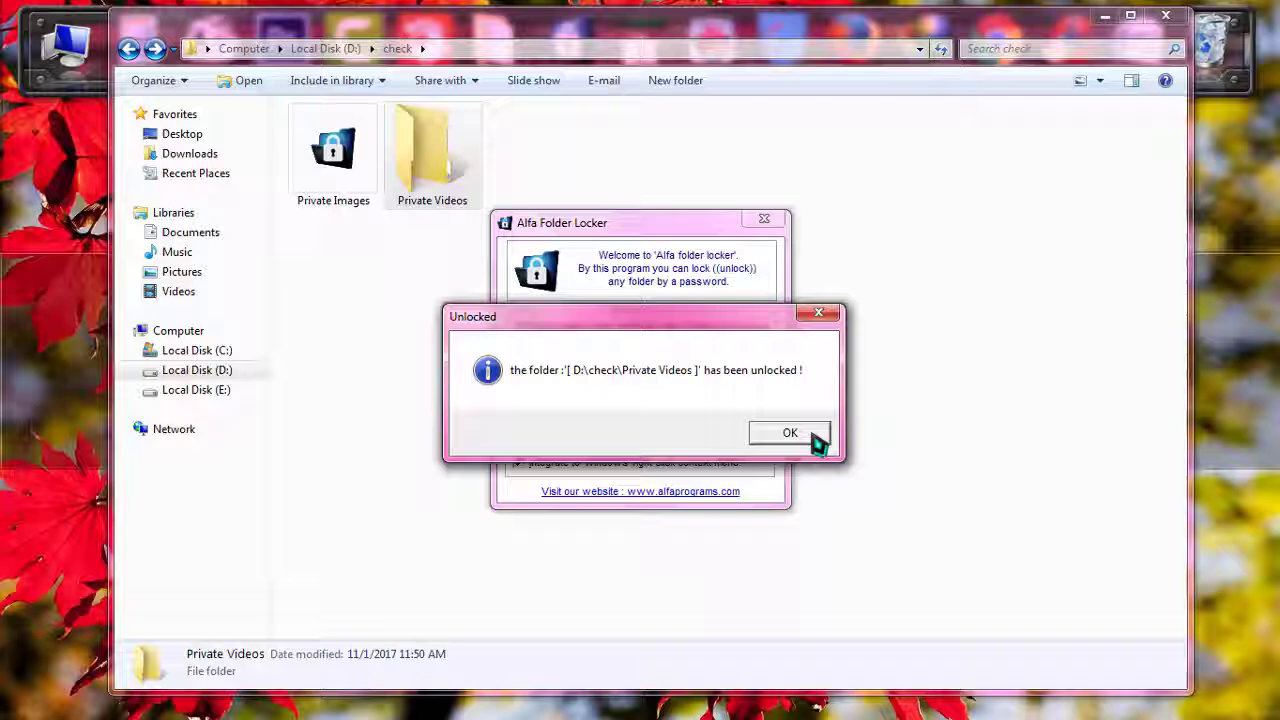
{"action": "left_click", "coordinate": [806, 436]}
Open Private Videos to see its video files, go back to D:\check, and minimize Explorer.
{"action": "double_click", "coordinate": [430, 160]}
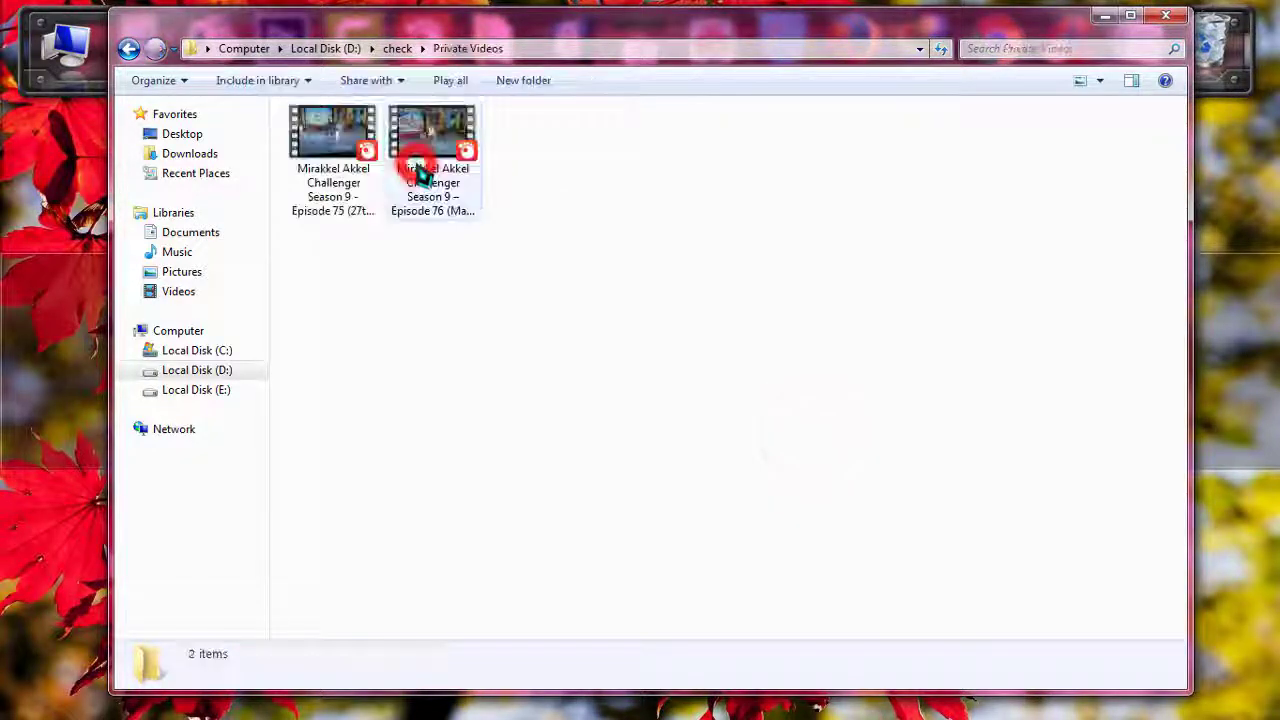
{"action": "left_click", "coordinate": [129, 50]}
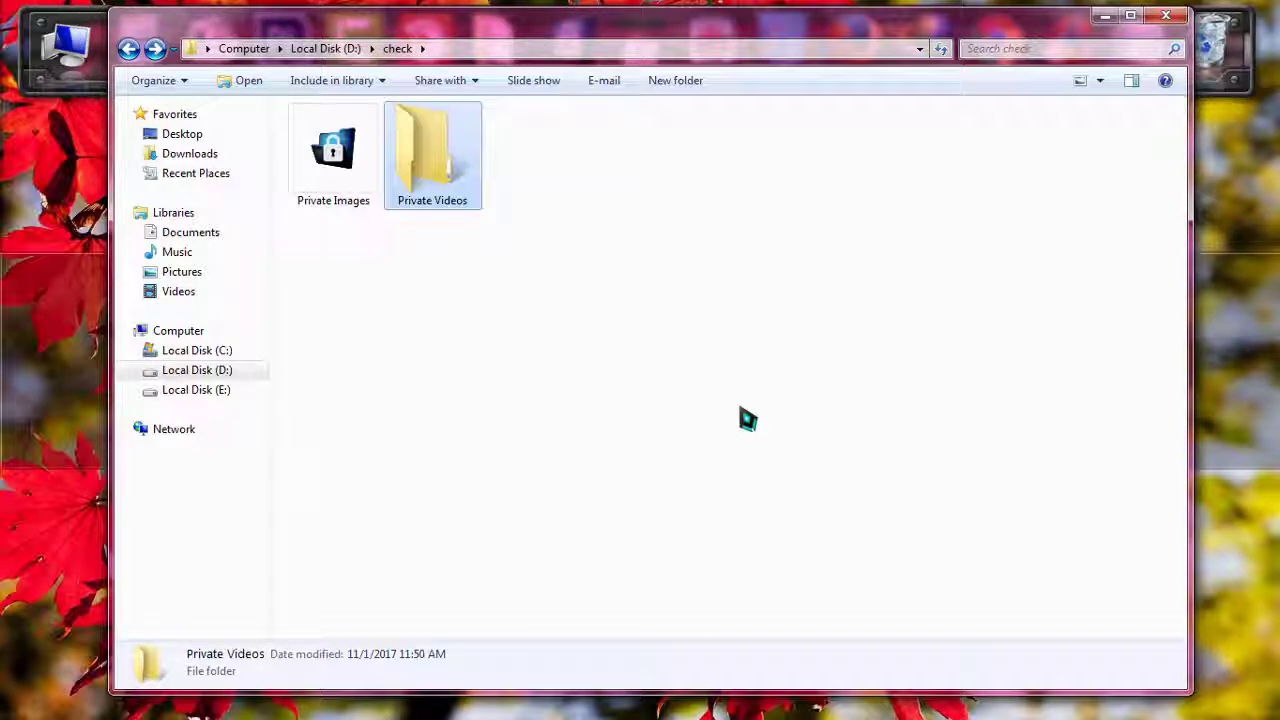
{"action": "left_click", "coordinate": [1102, 17]}
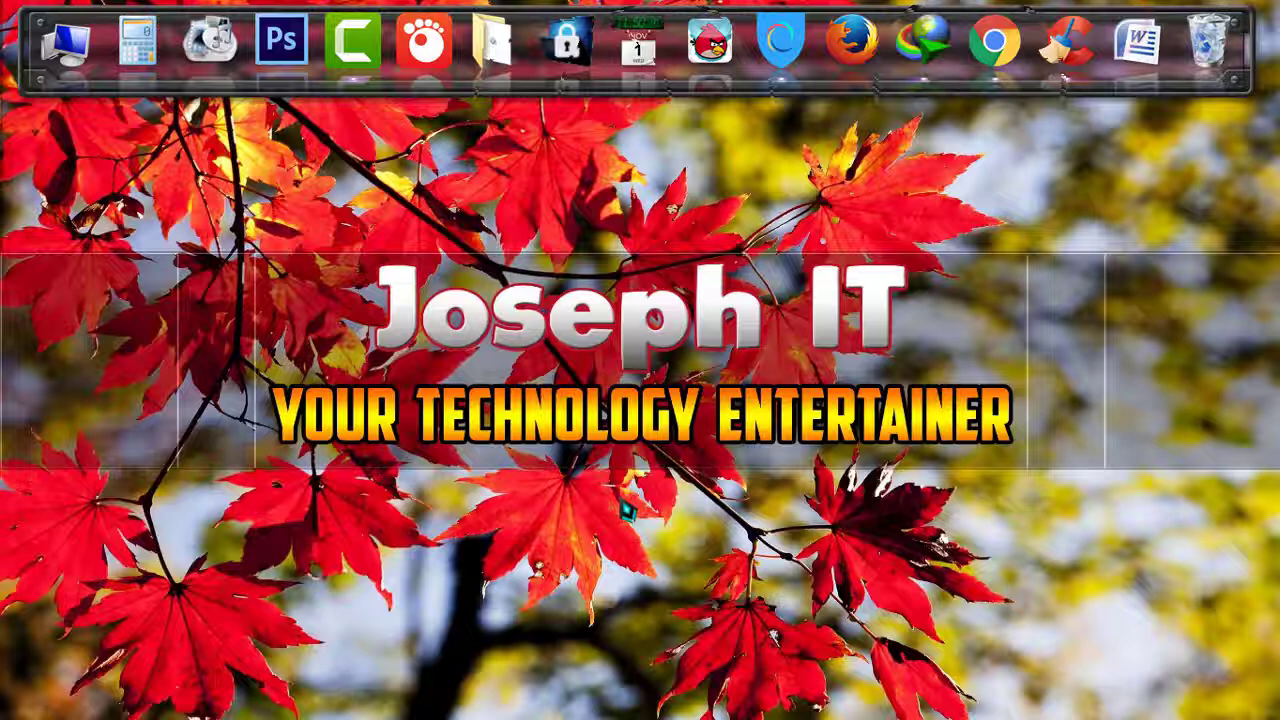